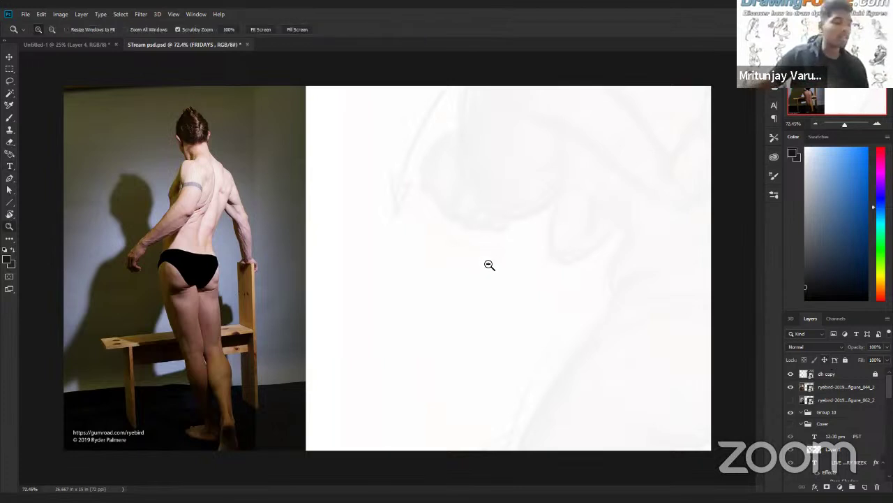
Step: On a new layer, brush in the curved shoulder line of the back-view figure beside the reference photo
left_click(864, 486)
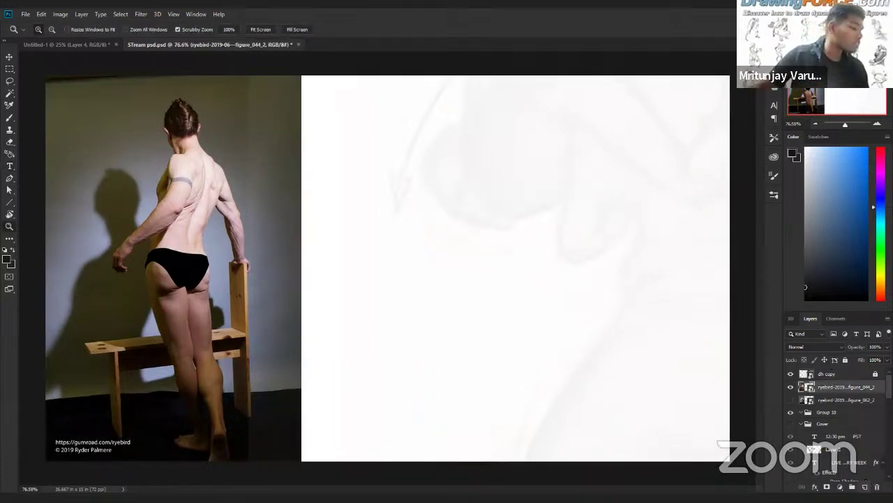
key("b")
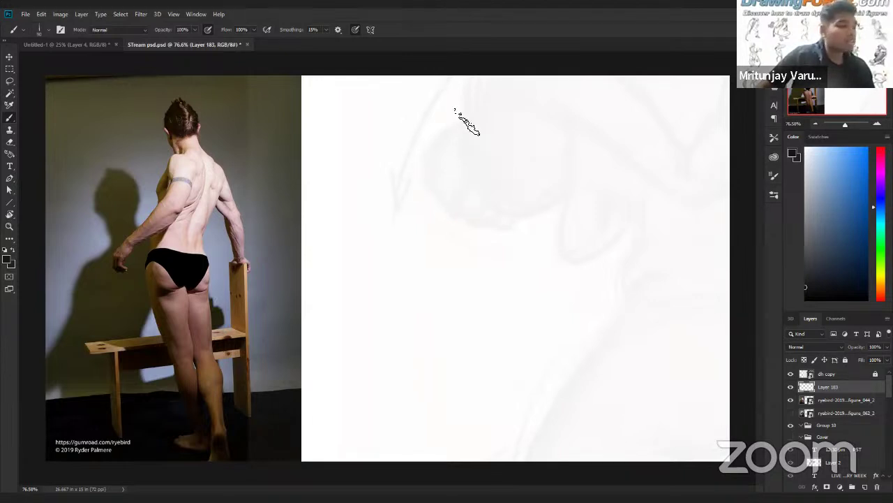
mouse_move(572, 155)
left_mouse_down()
mouse_move(415, 127)
mouse_move(573, 162)
left_mouse_up()
mouse_move(424, 120)
left_mouse_down()
mouse_move(572, 156)
mouse_move(577, 166)
left_mouse_up()
key("bracketright")
key("bracketright")
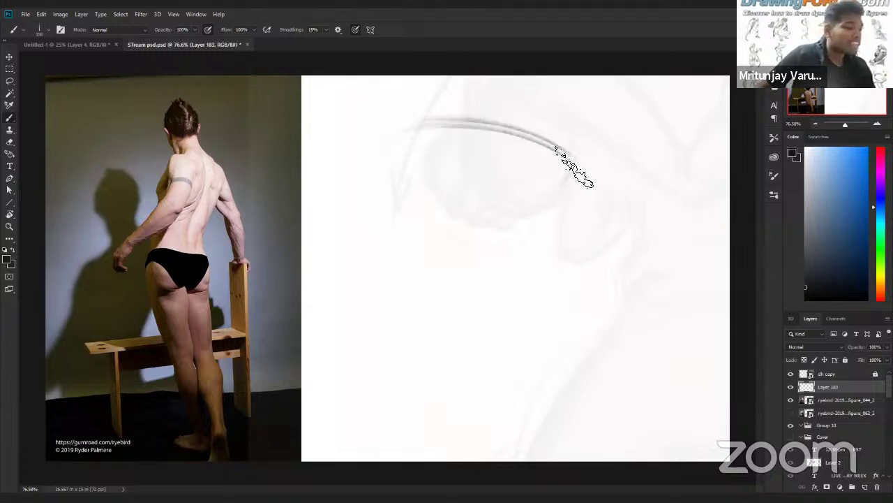
Step: Sketch the torso's right side, the bold curving spine and the left shoulder curve with broad brush strokes
mouse_move(471, 342)
left_mouse_down()
mouse_move(565, 184)
mouse_move(553, 187)
left_mouse_up()
left_click_drag(447, 349, 556, 266)
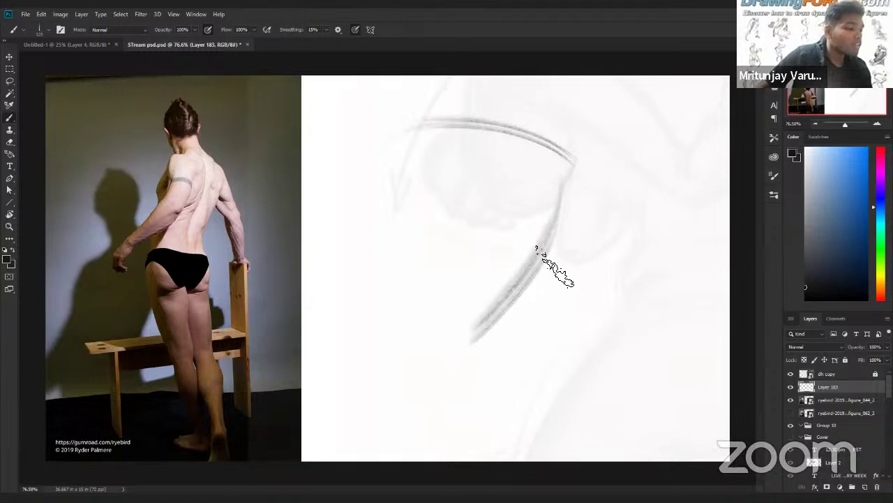
mouse_move(476, 125)
left_mouse_down()
mouse_move(451, 346)
mouse_move(516, 195)
mouse_move(445, 340)
left_mouse_up()
left_click_drag(508, 142, 442, 341)
left_click_drag(515, 166, 445, 319)
mouse_move(393, 132)
left_mouse_down()
mouse_move(459, 186)
mouse_move(486, 165)
left_mouse_up()
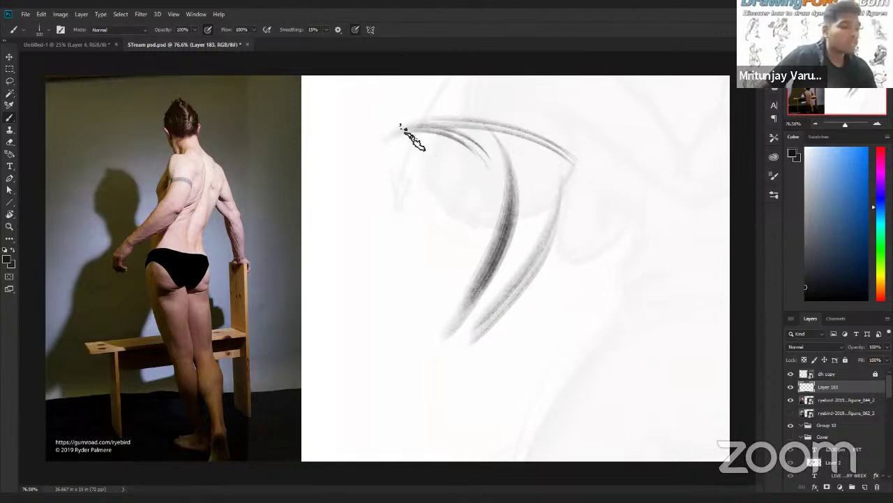
mouse_move(398, 136)
left_mouse_down()
mouse_move(405, 221)
mouse_move(423, 223)
mouse_move(487, 162)
left_mouse_up()
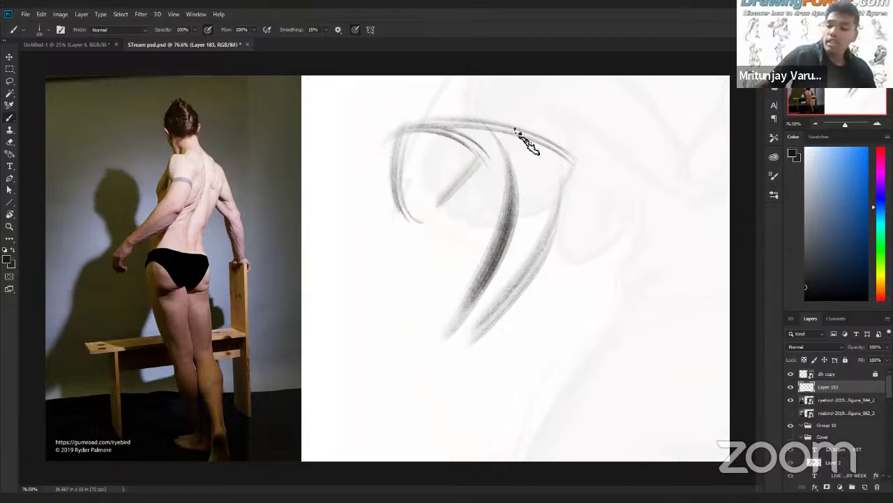
Step: Transform the sketch layer to scale the drawing down slightly and move it lower on the canvas
key("ctrl+t")
left_click_drag(562, 147, 560, 151)
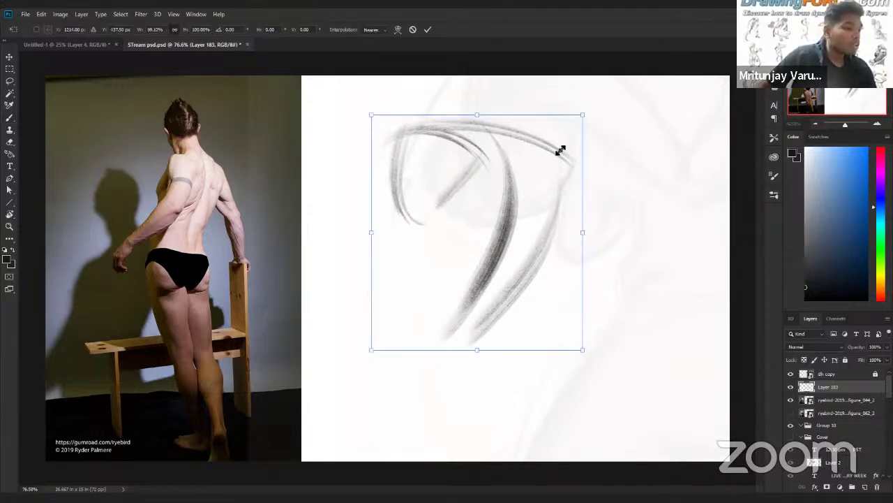
key("Escape")
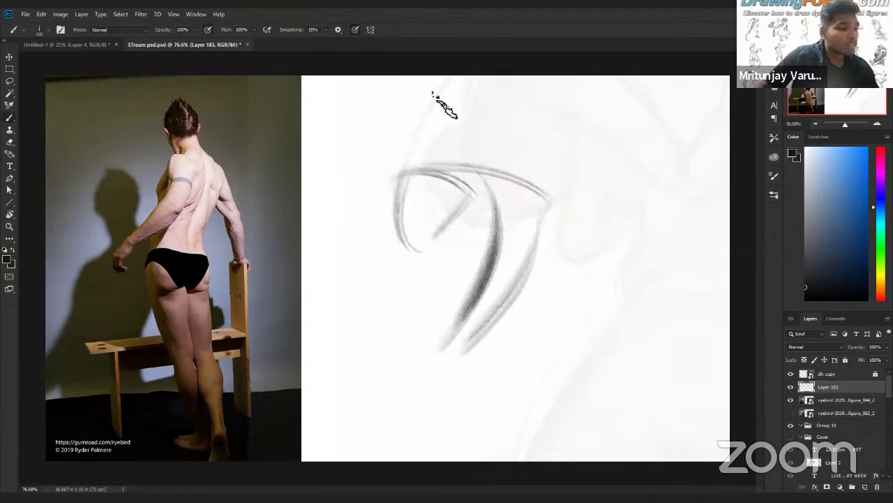
Step: Sketch the neck and the right shoulder contour, and darken the line along the torso's right side
mouse_move(461, 103)
left_mouse_down()
mouse_move(492, 161)
mouse_move(561, 202)
left_mouse_up()
left_click_drag(495, 165, 561, 201)
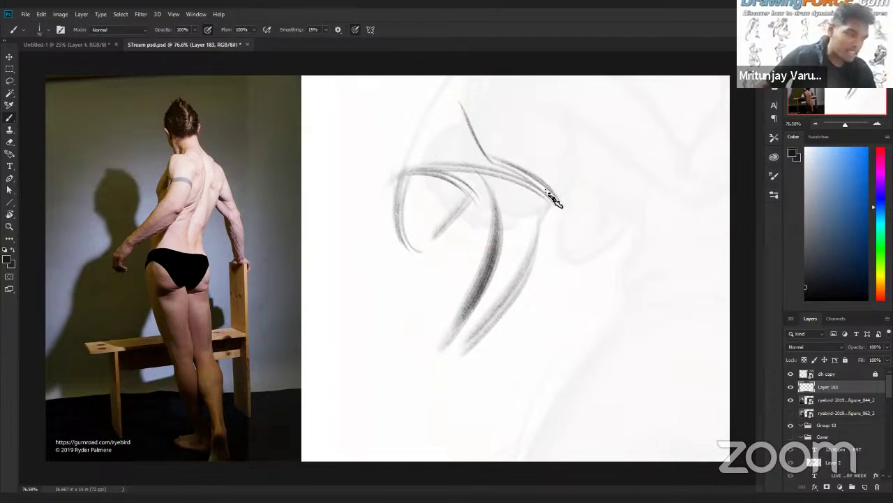
mouse_move(553, 190)
left_mouse_down()
mouse_move(563, 233)
mouse_move(479, 334)
left_mouse_up()
left_click_drag(533, 244, 470, 340)
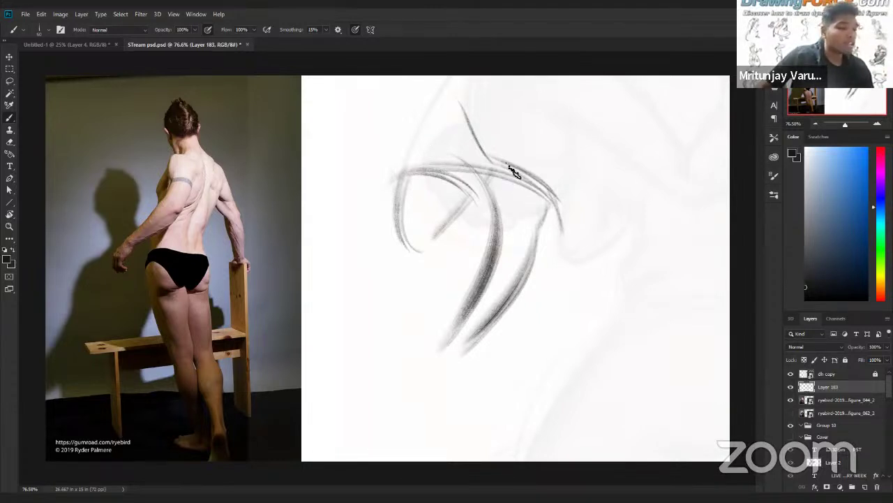
mouse_move(469, 120)
left_mouse_down()
mouse_move(449, 109)
mouse_move(446, 123)
mouse_move(478, 131)
left_mouse_up()
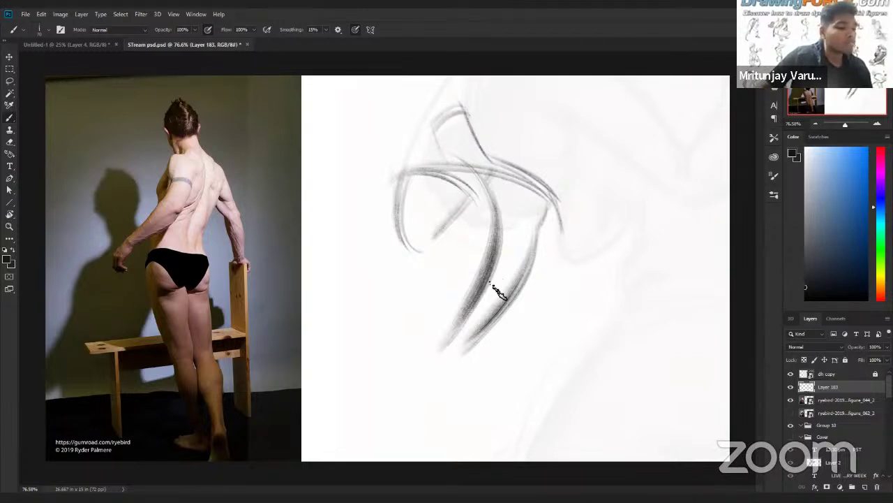
Step: Strengthen the back's inner curve, then sketch the long left side line and the outer right torso contour
mouse_move(524, 222)
left_mouse_down()
mouse_move(449, 327)
mouse_move(439, 365)
left_mouse_up()
mouse_move(419, 199)
left_mouse_down()
mouse_move(360, 333)
mouse_move(401, 266)
left_mouse_up()
mouse_move(568, 163)
left_mouse_down()
mouse_move(521, 329)
mouse_move(504, 342)
left_mouse_up()
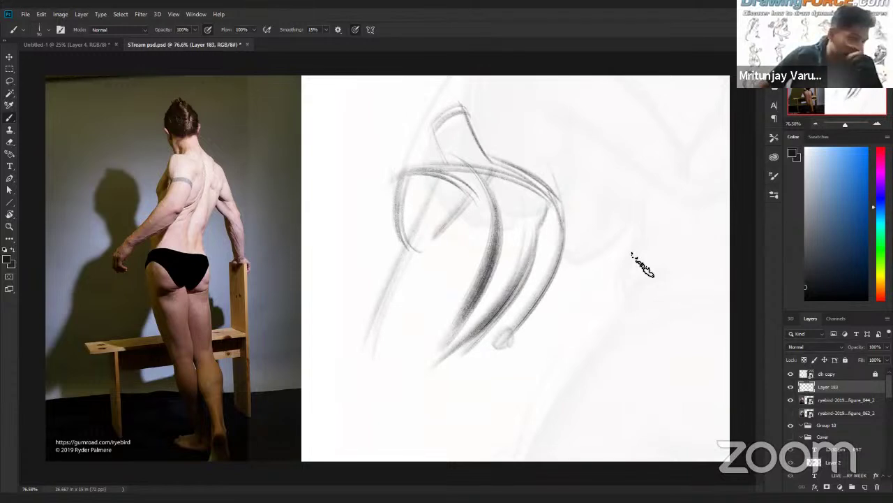
left_click_drag(228, 155, 208, 242)
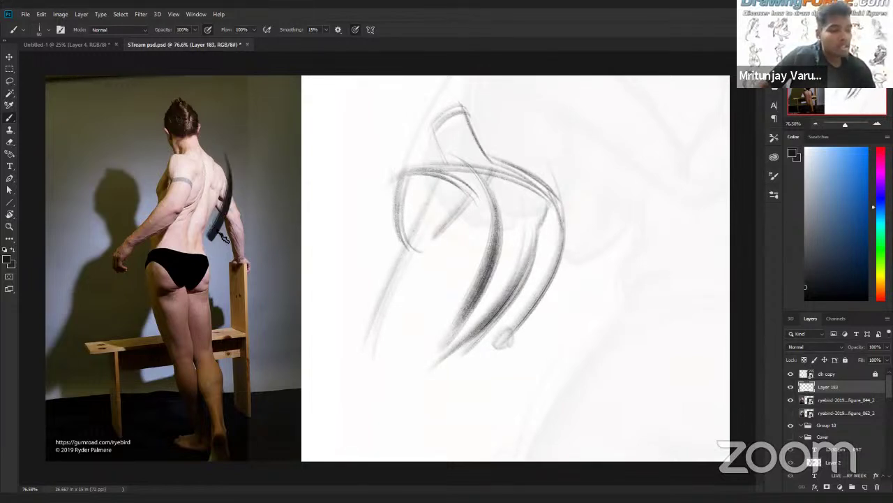
left_click_drag(130, 213, 148, 302)
key("ctrl+z")
key("ctrl+z")
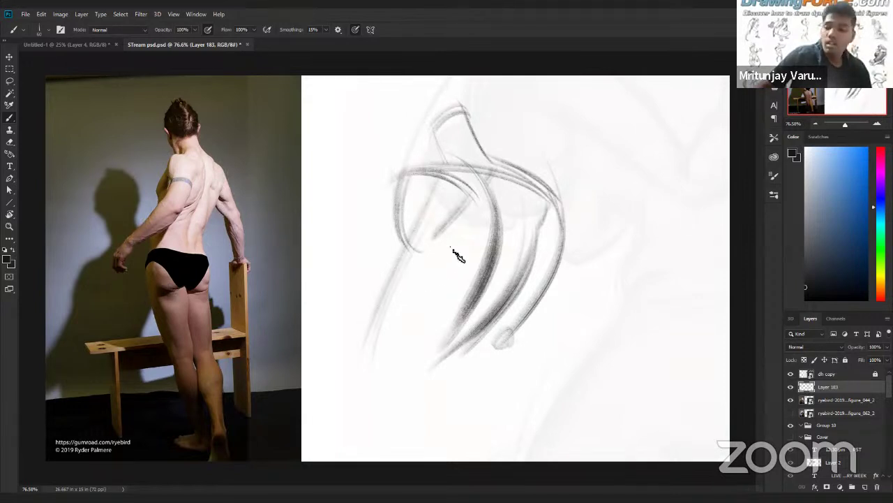
Step: Scale the sketch down and extend it with the left waist and hip contour and the spine's sweep toward the lower left
key("ctrl+t")
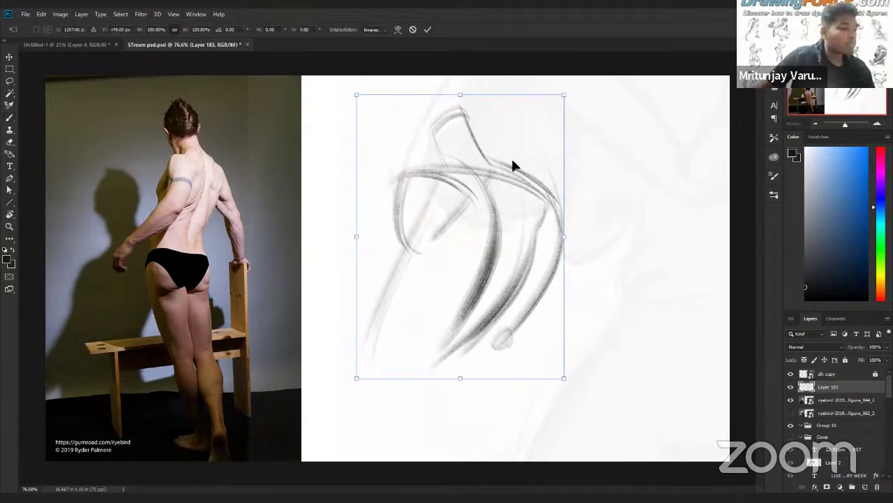
key("Escape")
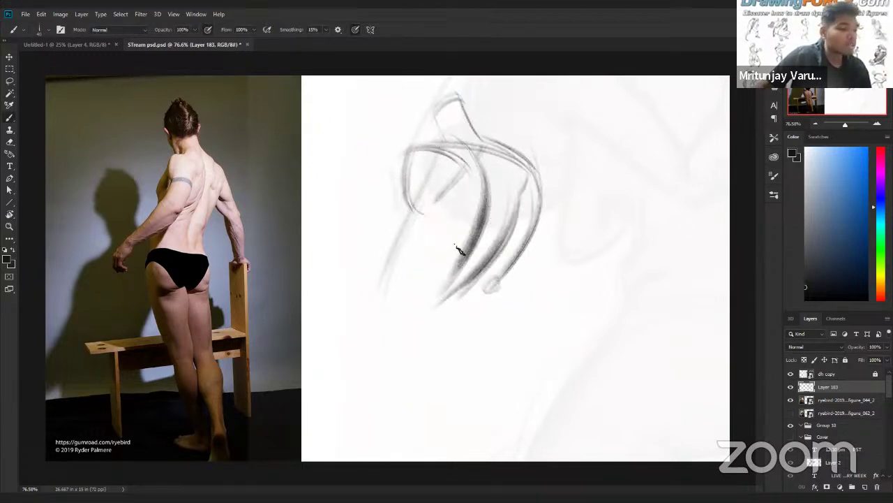
left_click_drag(395, 253, 375, 358)
left_click_drag(409, 235, 383, 385)
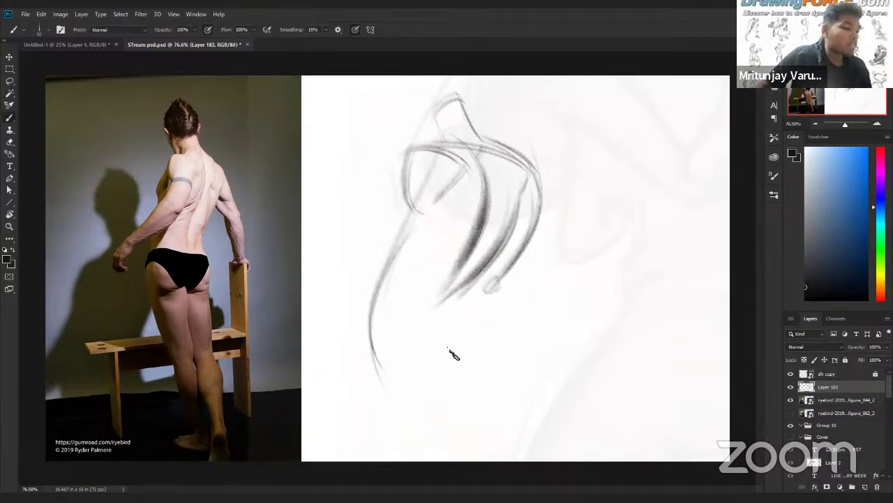
mouse_move(422, 210)
left_mouse_down()
mouse_move(380, 373)
mouse_move(371, 360)
left_mouse_up()
mouse_move(457, 257)
left_mouse_down()
mouse_move(338, 379)
mouse_move(340, 389)
left_mouse_up()
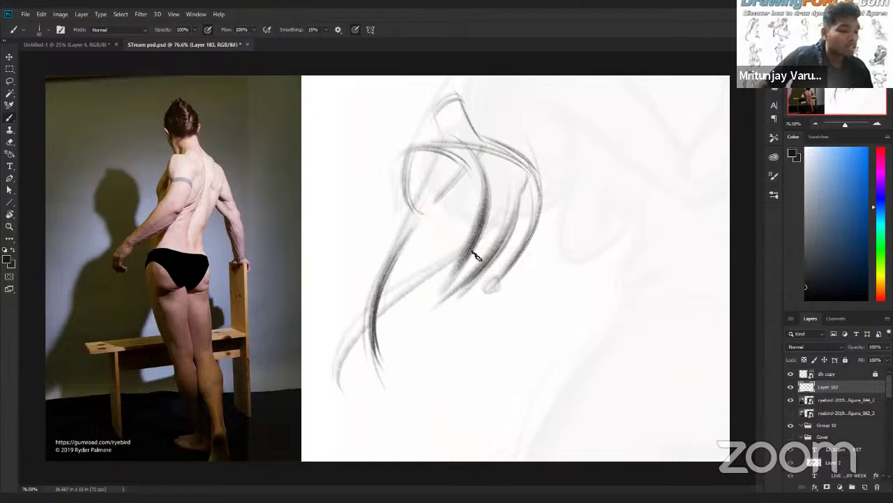
mouse_move(416, 303)
left_mouse_down()
mouse_move(466, 250)
mouse_move(414, 287)
left_mouse_up()
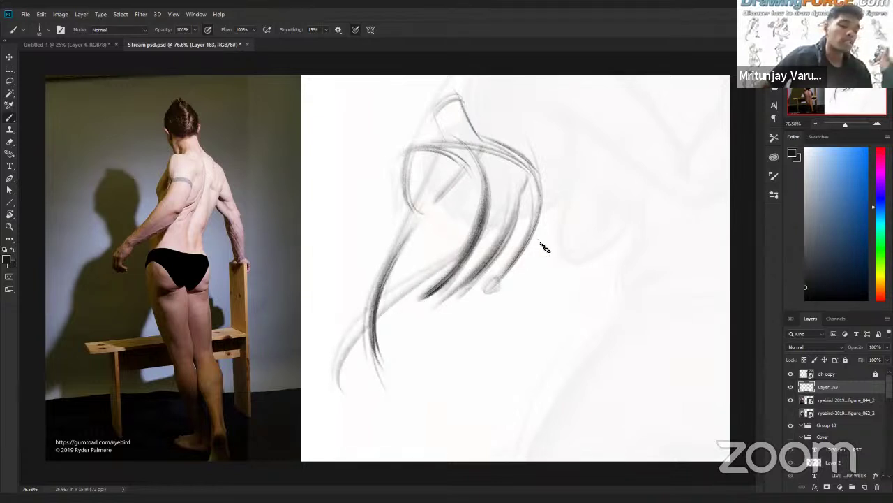
Step: Sketch the inner curve of the left upper arm and a rounded elbow at its end
mouse_move(150, 171)
left_mouse_down()
mouse_move(186, 146)
mouse_move(157, 160)
left_mouse_up()
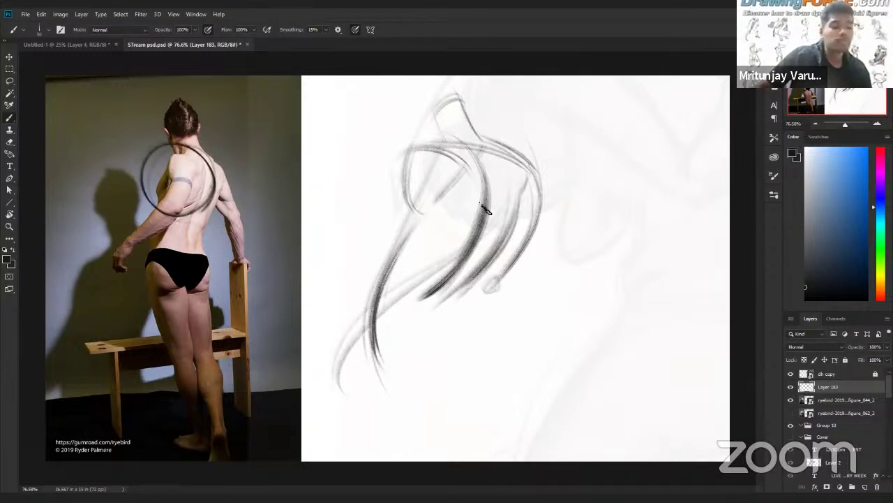
key("ctrl+z")
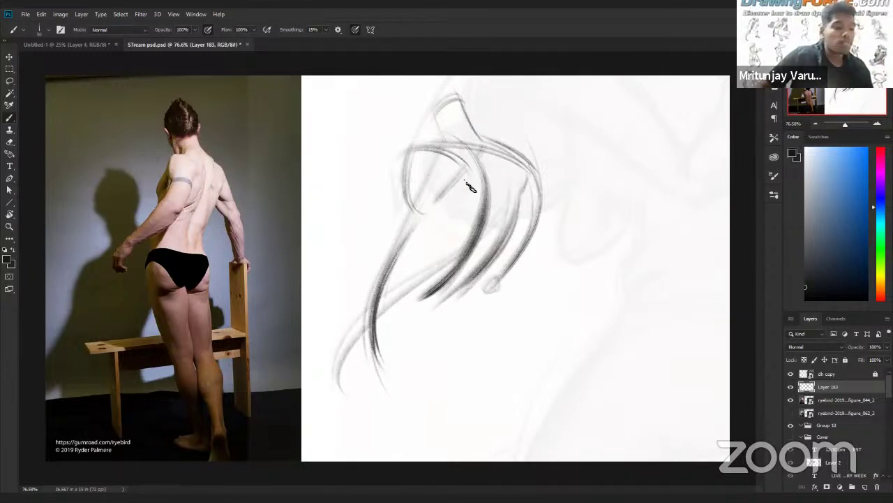
mouse_move(451, 183)
left_mouse_down()
mouse_move(398, 280)
mouse_move(402, 265)
left_mouse_up()
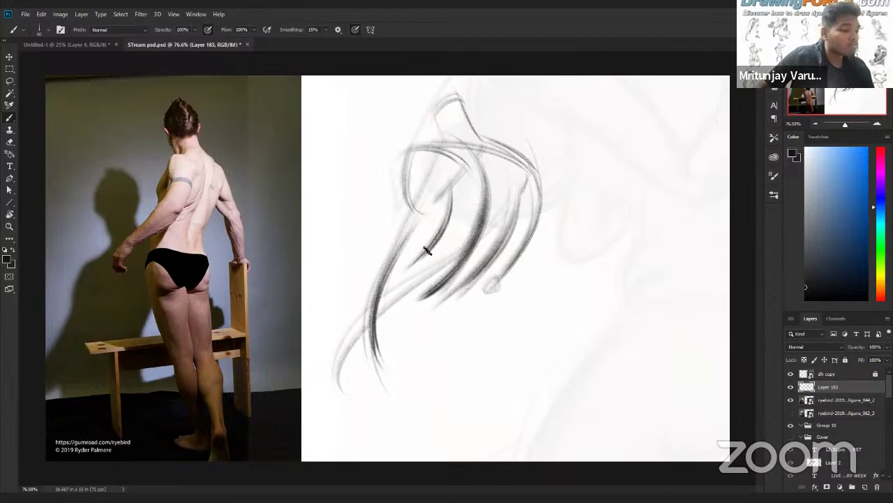
mouse_move(409, 213)
left_mouse_down()
mouse_move(379, 265)
mouse_move(402, 227)
mouse_move(417, 228)
mouse_move(408, 248)
mouse_move(418, 269)
mouse_move(408, 272)
mouse_move(438, 243)
left_mouse_up()
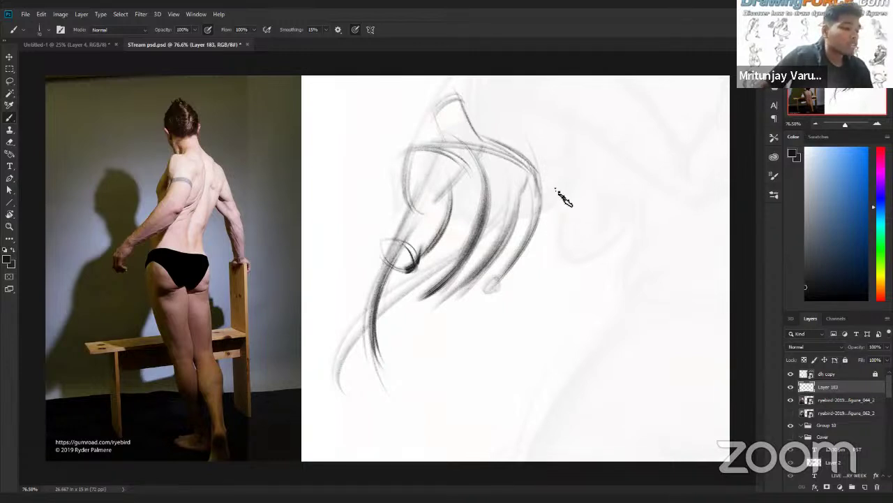
Step: Sketch the right upper arm down to the elbow and extend both forearms with long curved strokes
mouse_move(541, 203)
left_mouse_down()
mouse_move(559, 255)
mouse_move(537, 254)
mouse_move(511, 214)
mouse_move(553, 243)
left_mouse_up()
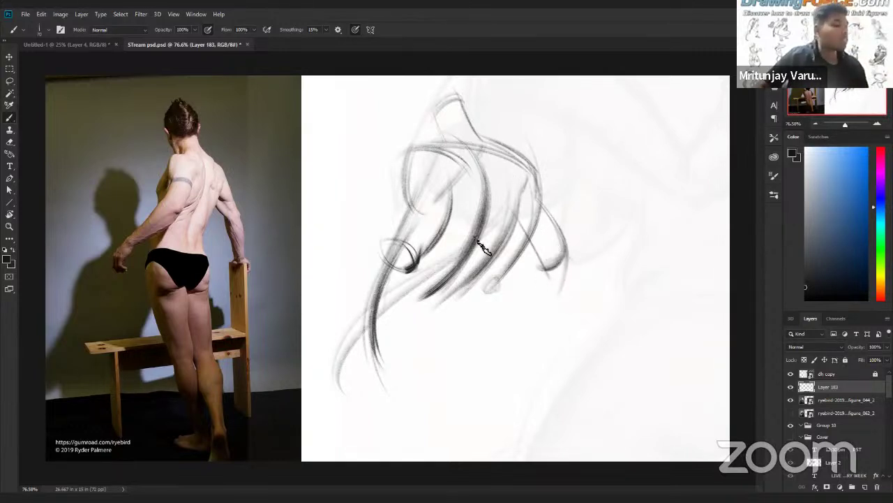
left_click_drag(382, 284, 303, 307)
mouse_move(337, 281)
left_mouse_down()
mouse_move(284, 322)
mouse_move(277, 344)
left_mouse_up()
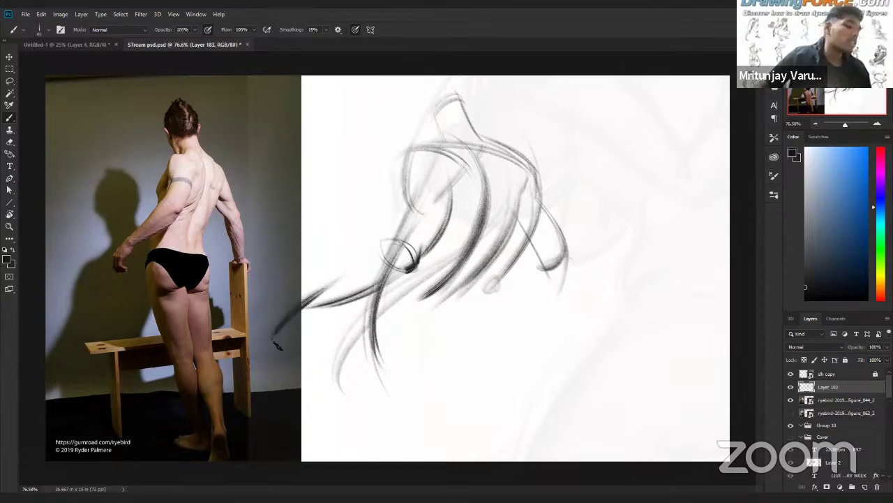
left_click_drag(571, 258, 581, 348)
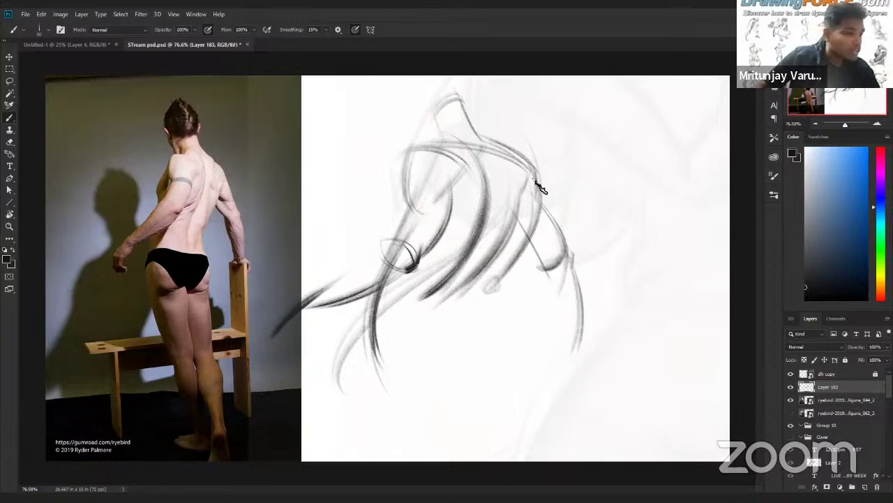
Step: Sketch the pelvis as a rounded shape below the torso, connect the right waist and darken the right hip contour
left_click_drag(438, 283, 435, 340)
left_click_drag(384, 311, 491, 345)
left_click_drag(401, 412, 426, 419)
left_click_drag(371, 328, 463, 415)
left_click_drag(371, 342, 476, 401)
left_click_drag(377, 369, 501, 380)
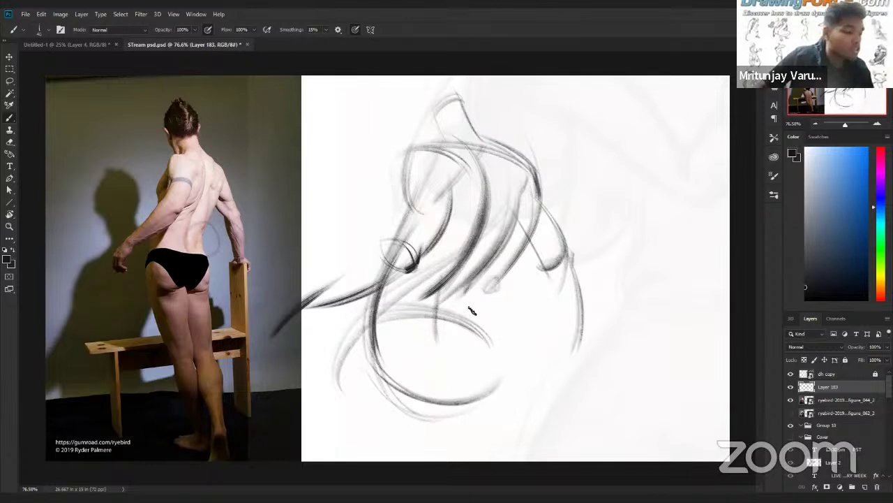
left_click_drag(464, 283, 469, 321)
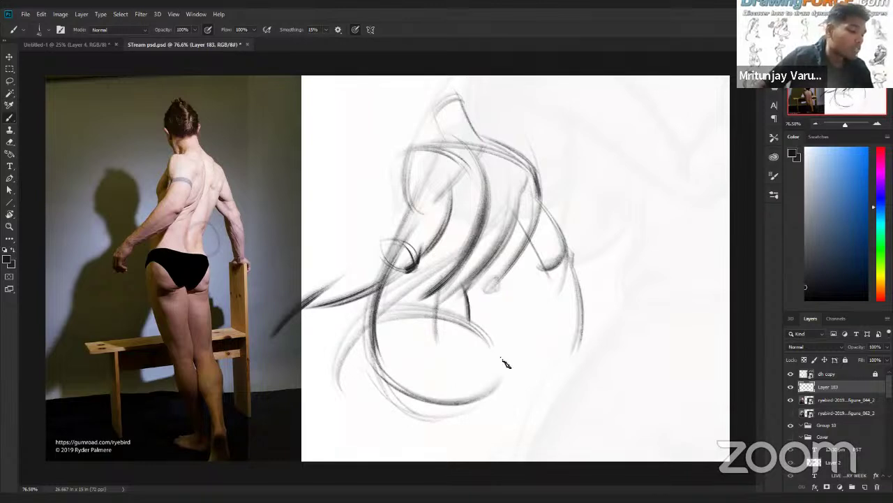
mouse_move(497, 389)
left_mouse_down()
mouse_move(479, 326)
mouse_move(497, 391)
mouse_move(374, 368)
mouse_move(487, 405)
left_mouse_up()
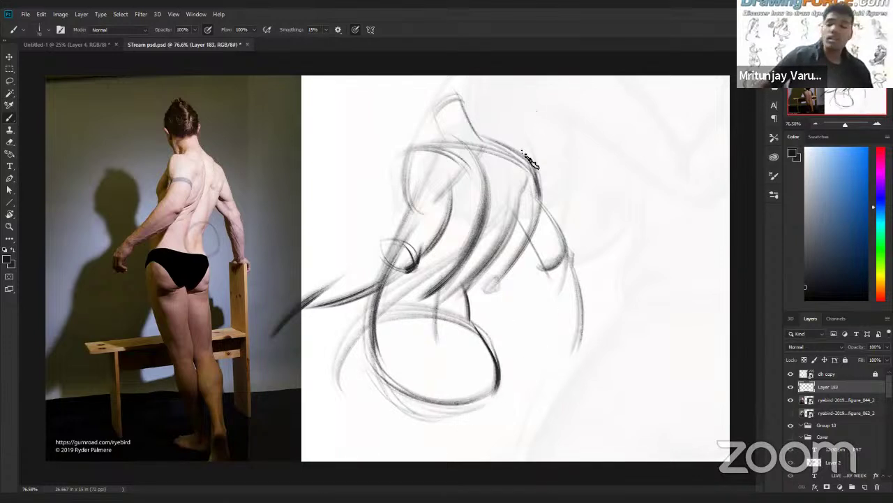
Step: Transform the sketch layer to enlarge the figure slightly and shift it toward the right
key("ctrl+t")
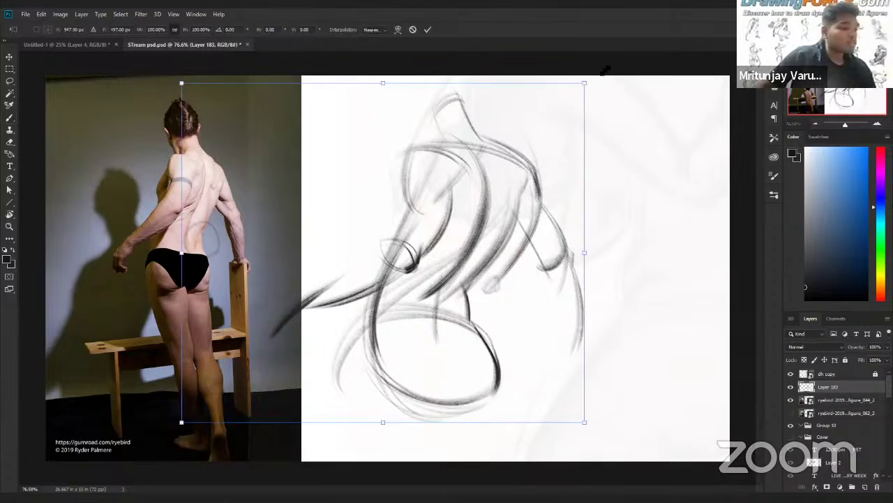
left_click_drag(605, 70, 605, 67)
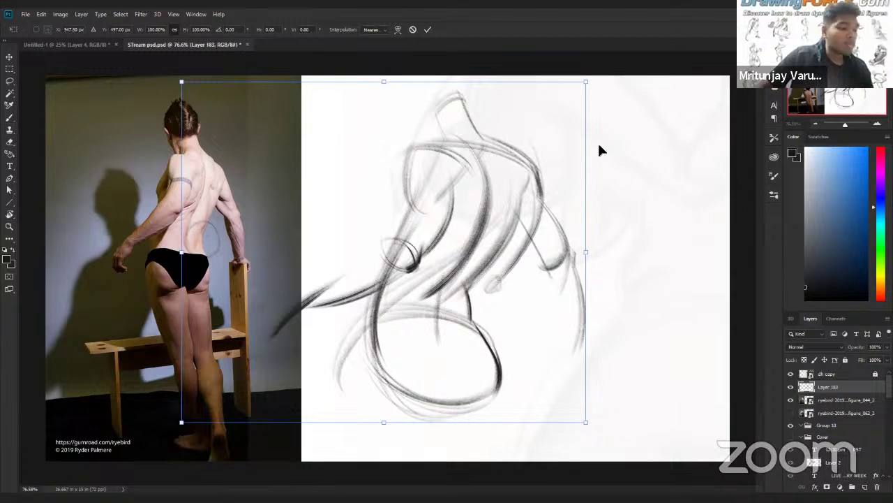
key("Return")
Step: Draw the pelvis's curved centre line and shade the small sacrum area above it with a larger brush
mouse_move(444, 318)
left_mouse_down()
mouse_move(444, 387)
mouse_move(452, 388)
mouse_move(442, 328)
mouse_move(448, 435)
left_mouse_up()
key("bracketright")
key("bracketright")
key("bracketright")
key("bracketright")
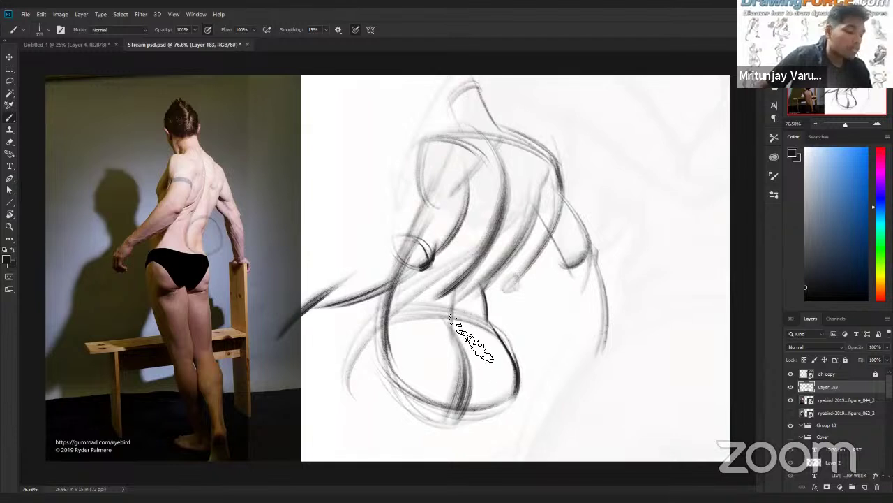
mouse_move(470, 323)
left_mouse_down()
mouse_move(463, 344)
mouse_move(451, 328)
mouse_move(464, 368)
left_mouse_up()
Step: Reduce the brush size and darken the left waist and hip contour with overlapping strokes
key("bracketleft")
key("bracketleft")
key("bracketleft")
key("bracketleft")
key("bracketleft")
key("bracketleft")
key("bracketleft")
key("bracketleft")
key("bracketleft")
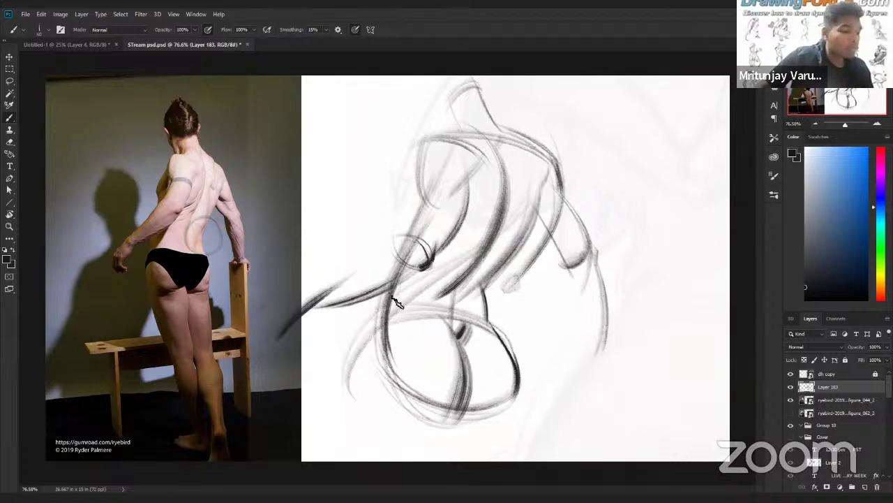
left_click_drag(392, 276, 377, 331)
mouse_move(384, 288)
left_mouse_down()
mouse_move(376, 319)
mouse_move(381, 291)
mouse_move(395, 342)
left_mouse_up()
left_click_drag(388, 300, 382, 392)
left_click_drag(391, 315, 376, 384)
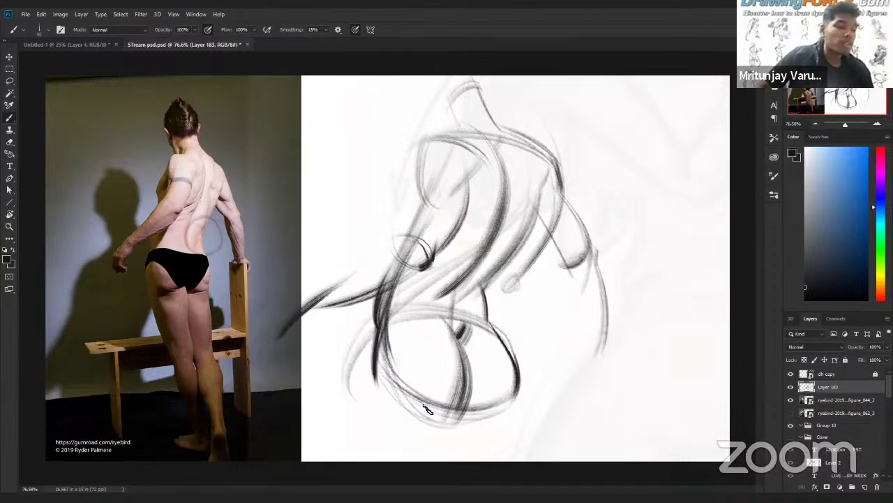
Step: Circle the upper back on the reference photo
left_click_drag(174, 170, 224, 193)
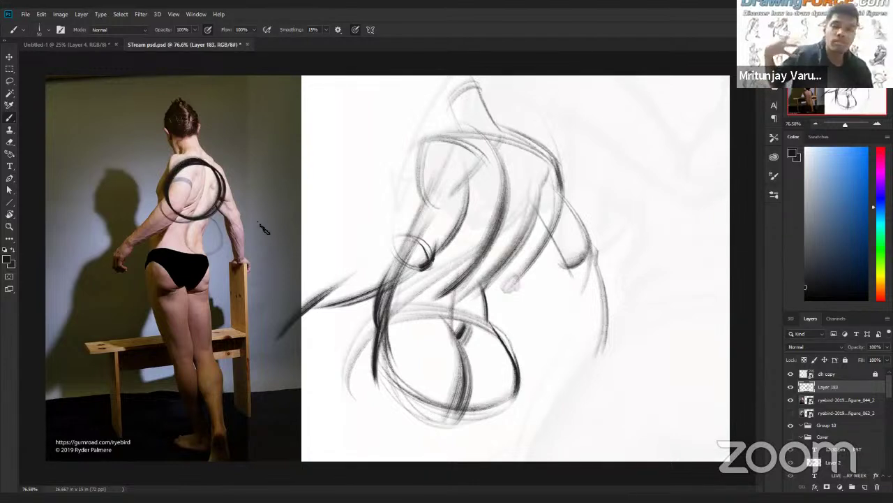
Step: Undo the circle on the reference photo and draw the lower edges of both buttocks
key("ctrl+z")
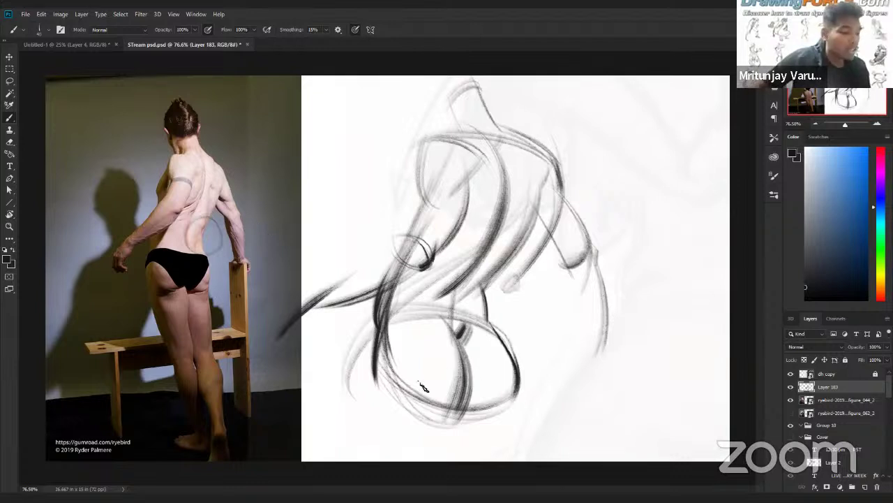
mouse_move(458, 416)
left_mouse_down()
mouse_move(385, 384)
mouse_move(402, 407)
mouse_move(508, 442)
mouse_move(506, 431)
left_mouse_up()
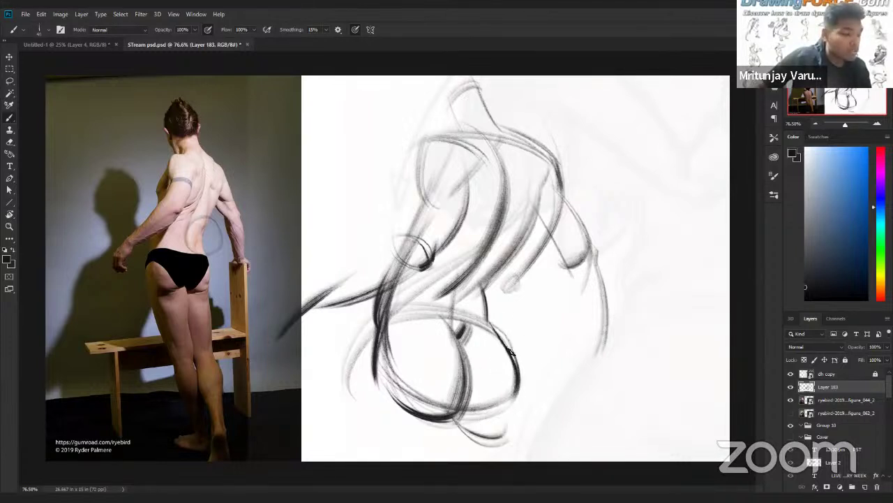
left_click_drag(494, 338, 511, 421)
mouse_move(506, 386)
left_mouse_down()
mouse_move(509, 437)
mouse_move(522, 429)
left_mouse_up()
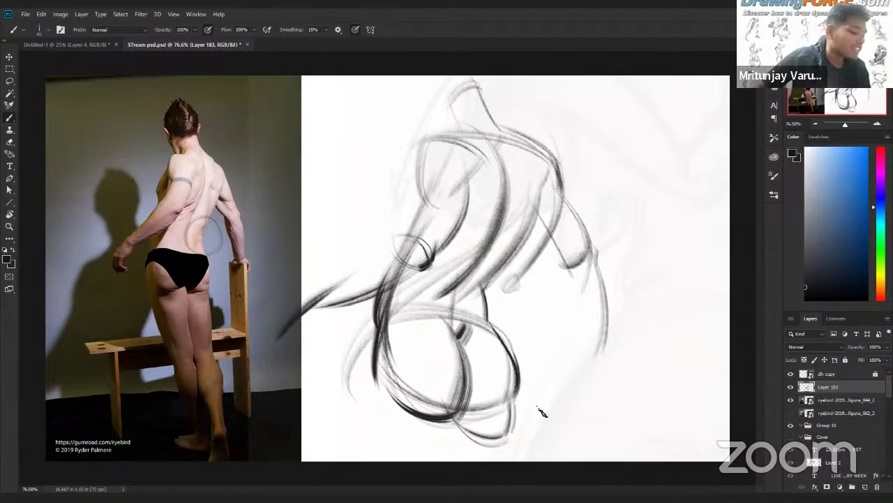
Step: Sketch the outer contours of both thighs descending from the hips
left_click_drag(368, 323, 423, 467)
left_click_drag(369, 349, 405, 457)
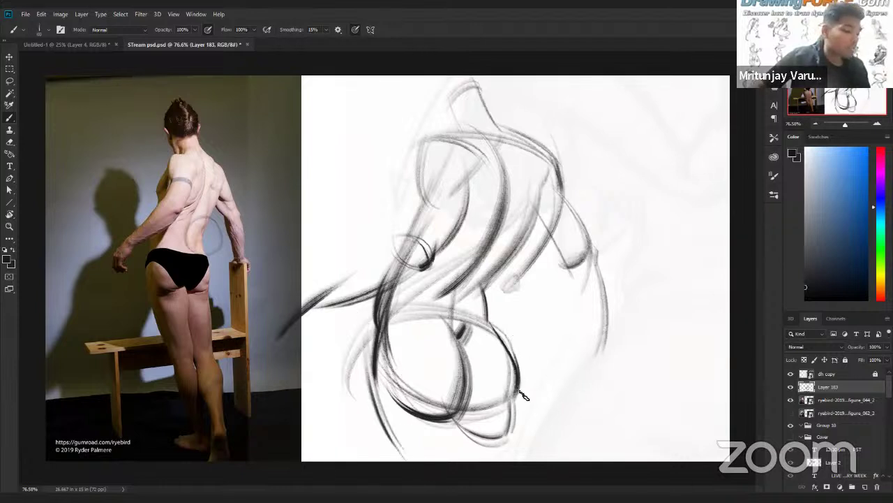
left_click_drag(519, 396, 544, 457)
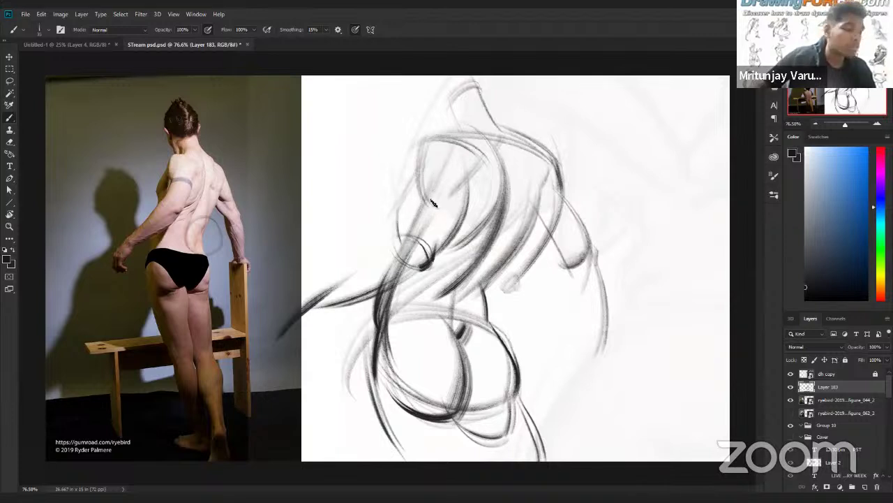
Step: Darken the curved edge of the left shoulder blade and the muscle line running down the right side of the back
mouse_move(437, 180)
left_mouse_down()
mouse_move(395, 252)
mouse_move(440, 173)
left_mouse_up()
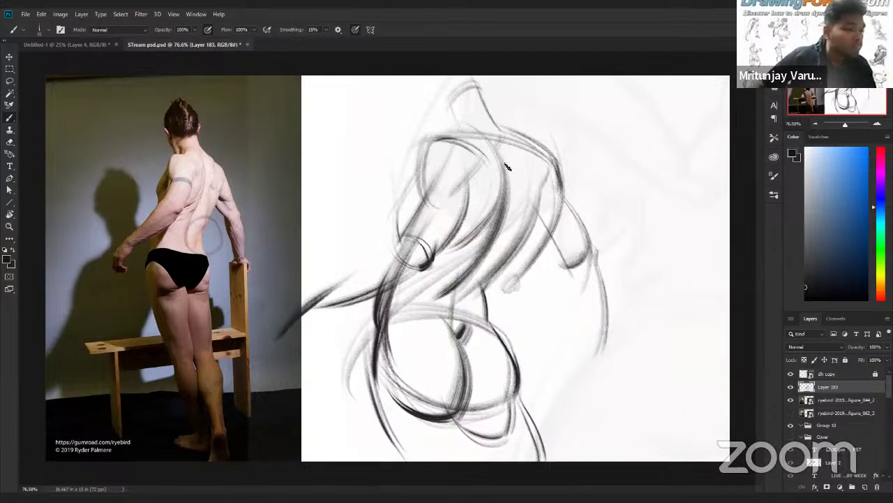
mouse_move(476, 142)
left_mouse_down()
mouse_move(479, 185)
mouse_move(488, 154)
left_mouse_up()
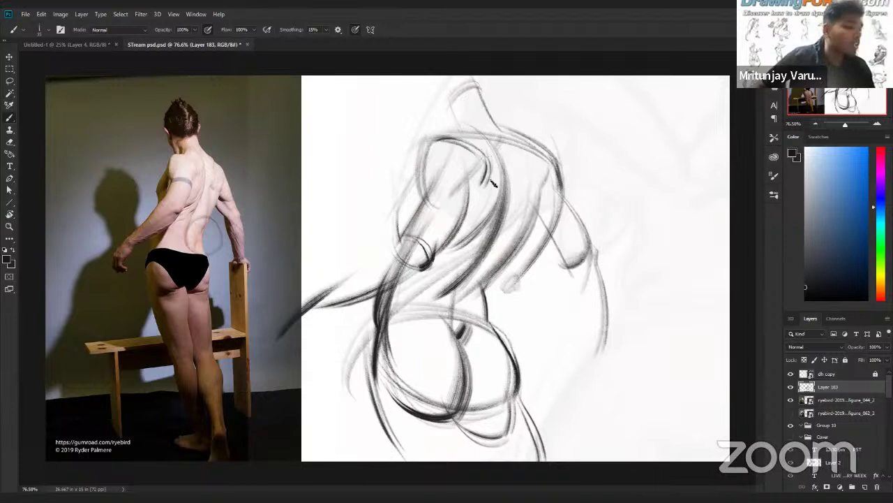
left_click_drag(547, 171, 485, 278)
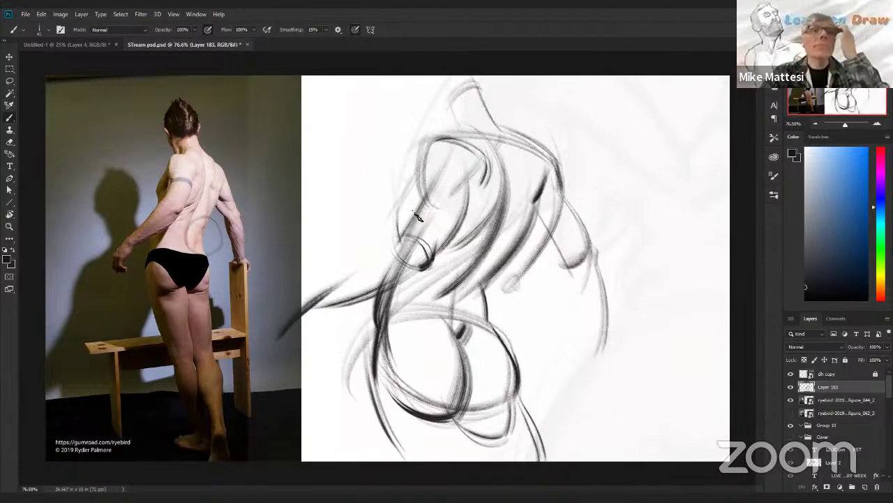
Step: Outline the left forearm from elbow to wrist and block in the hand
left_click_drag(422, 211, 354, 282)
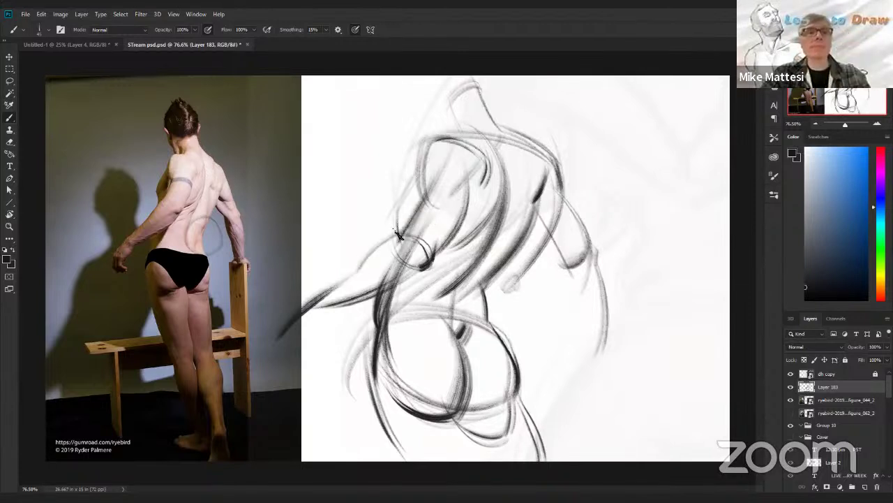
mouse_move(400, 243)
left_mouse_down()
mouse_move(386, 318)
mouse_move(329, 303)
mouse_move(293, 333)
mouse_move(309, 323)
mouse_move(291, 319)
mouse_move(302, 324)
mouse_move(280, 331)
mouse_move(287, 315)
mouse_move(293, 335)
mouse_move(315, 343)
mouse_move(307, 329)
mouse_move(312, 359)
mouse_move(309, 318)
mouse_move(321, 344)
mouse_move(342, 300)
mouse_move(321, 332)
mouse_move(332, 311)
left_mouse_up()
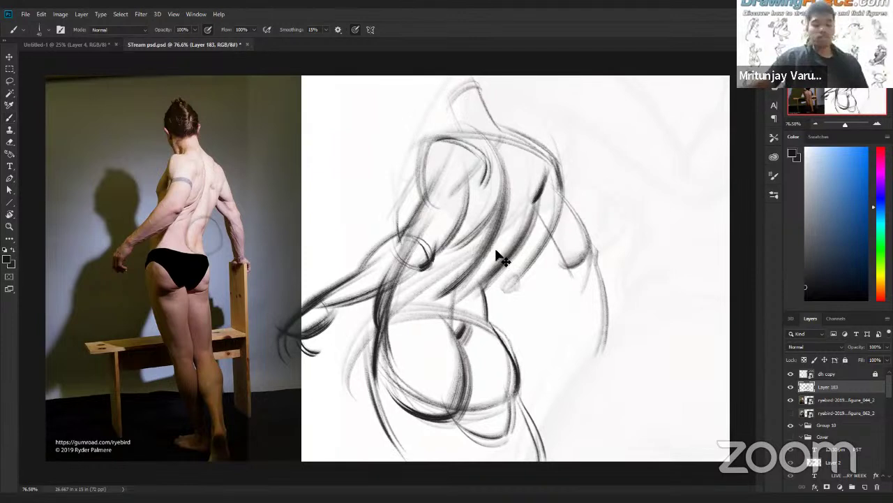
Step: Transform the sketch layer to shift the figure toward the right, and draw the right forearm tapering to the wrist
key("ctrl+t")
left_click_drag(524, 244, 563, 253)
key("Return")
mouse_move(608, 275)
left_mouse_down()
mouse_move(624, 252)
mouse_move(616, 269)
mouse_move(656, 367)
left_mouse_up()
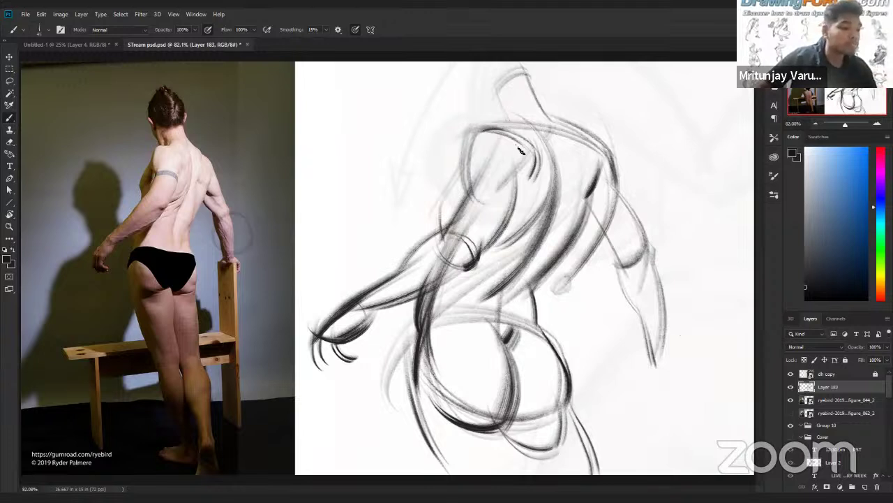
Step: Darken the left shoulder blade's lower edge, the base of the neck at the left shoulder, and the right back contour
mouse_move(527, 160)
left_mouse_down()
mouse_move(501, 187)
mouse_move(528, 161)
left_mouse_up()
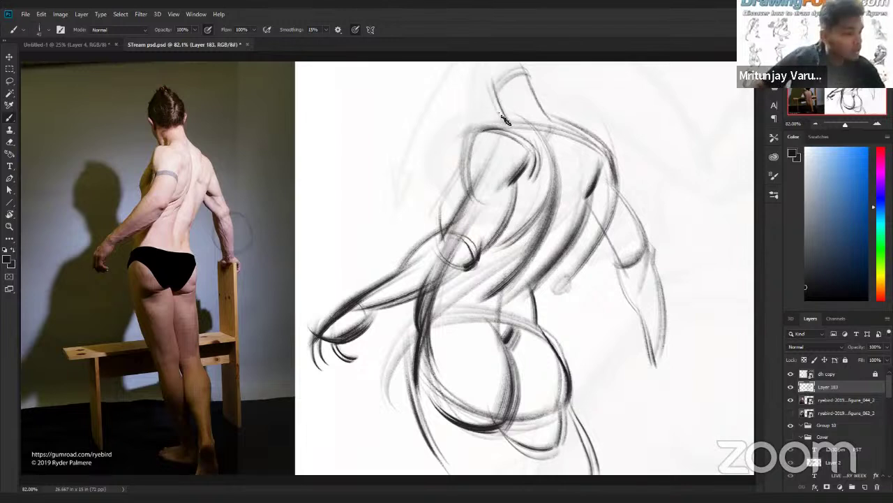
left_click_drag(509, 119, 479, 127)
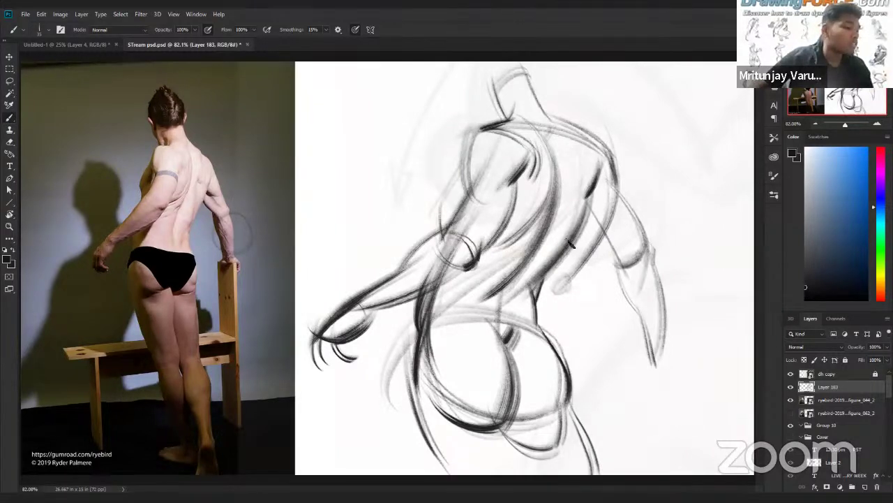
left_click_drag(583, 219, 537, 279)
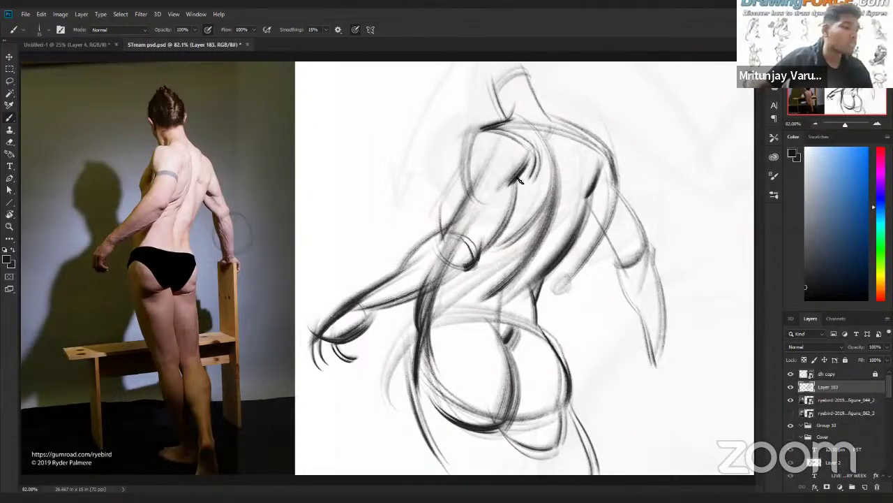
Step: Reduce the brush size and layer diagonal strokes down the left side of the back toward the waist
key("ctrl+space")
left_click_drag(522, 254, 504, 227)
key("bracketleft")
key("bracketleft")
key("bracketleft")
mouse_move(496, 176)
left_mouse_down()
mouse_move(502, 227)
mouse_move(462, 289)
left_mouse_up()
mouse_move(515, 209)
left_mouse_down()
mouse_move(494, 273)
mouse_move(473, 259)
mouse_move(464, 296)
left_mouse_up()
left_click_drag(523, 227, 456, 325)
left_click_drag(531, 246, 462, 334)
Step: Darken the line from the right side of the neck along the shoulder and mark the right shoulder blade's inner edge
key("z")
scroll(559, 213, "down", 8)
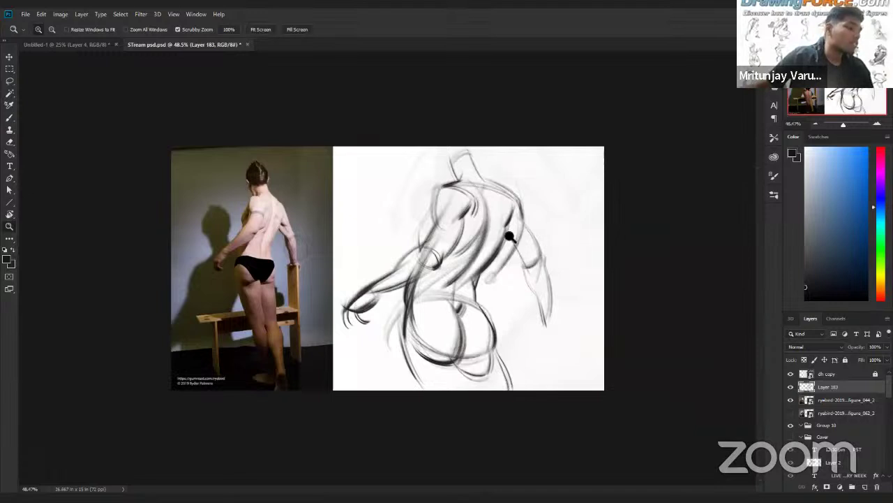
scroll(506, 230, "up", 3)
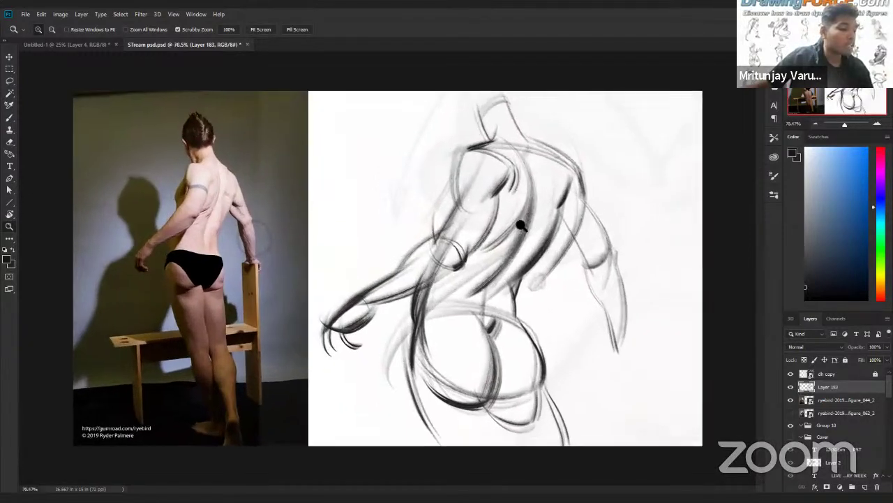
key("b")
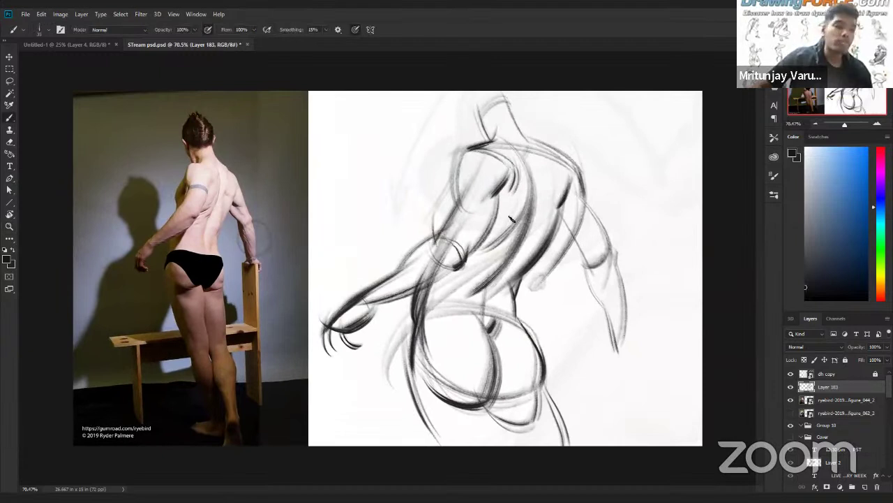
scroll(602, 210, "up", 1)
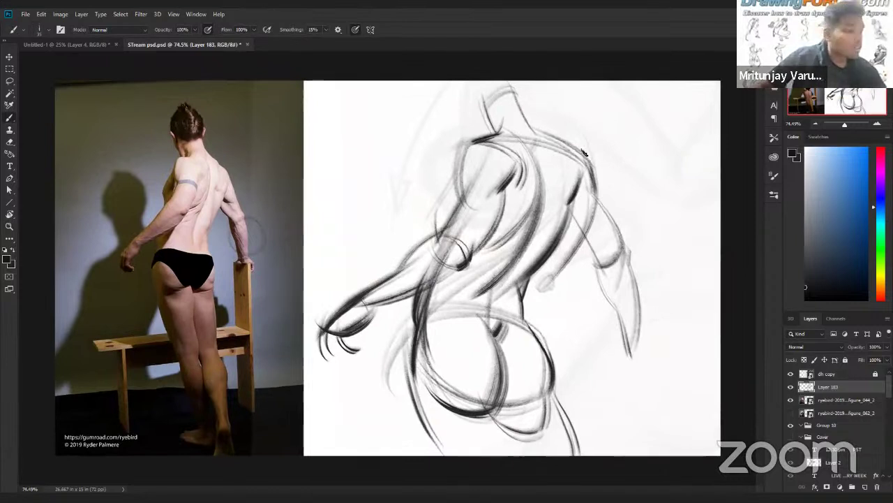
mouse_move(512, 81)
left_mouse_down()
mouse_move(570, 155)
mouse_move(560, 160)
mouse_move(555, 210)
left_mouse_up()
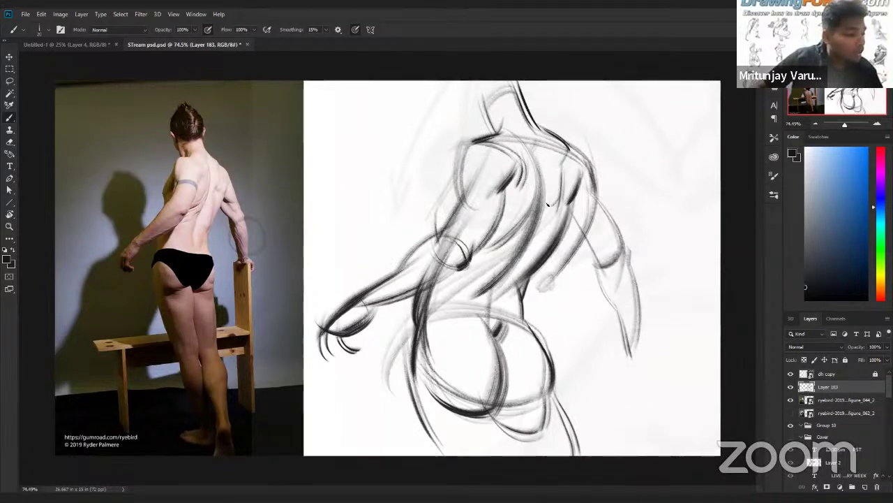
Step: Refine the lower edge and inner contour of the right shoulder blade with small strokes
left_click_drag(571, 196, 644, 243)
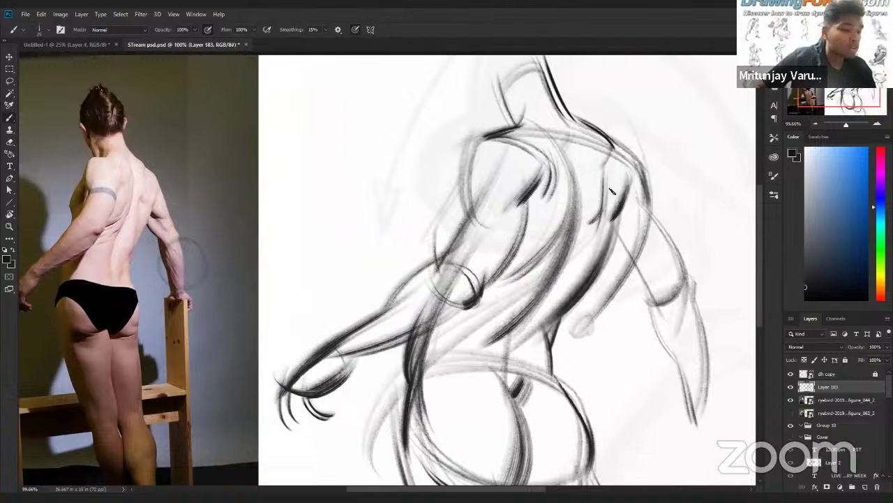
mouse_move(606, 201)
left_mouse_down()
mouse_move(598, 226)
mouse_move(604, 196)
left_mouse_up()
key("e")
key("b")
mouse_move(600, 159)
left_mouse_down()
mouse_move(597, 216)
mouse_move(614, 202)
mouse_move(614, 189)
mouse_move(604, 189)
left_mouse_up()
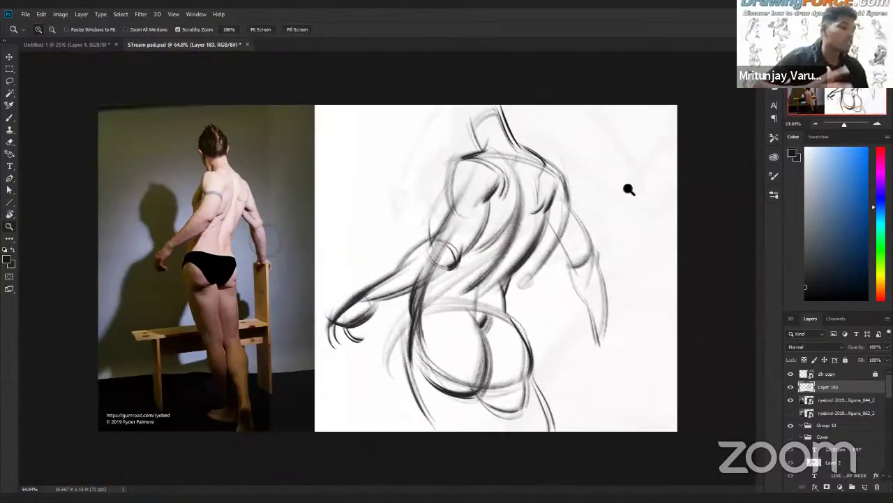
left_click_drag(423, 150, 403, 196)
left_click_drag(391, 226, 427, 240)
key("b")
mouse_move(407, 122)
left_mouse_down()
mouse_move(381, 199)
mouse_move(345, 241)
left_mouse_up()
left_click_drag(362, 161, 348, 247)
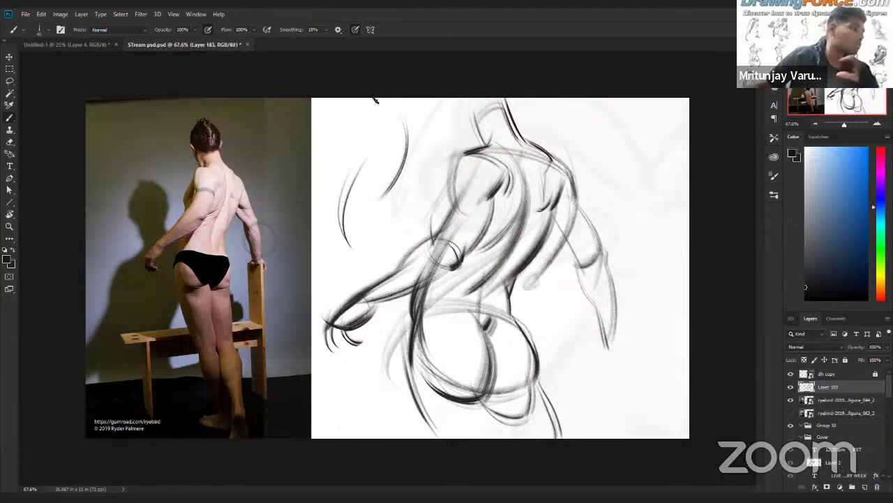
key("ctrl+z")
key("ctrl+z")
key("ctrl+z")
key("ctrl+z")
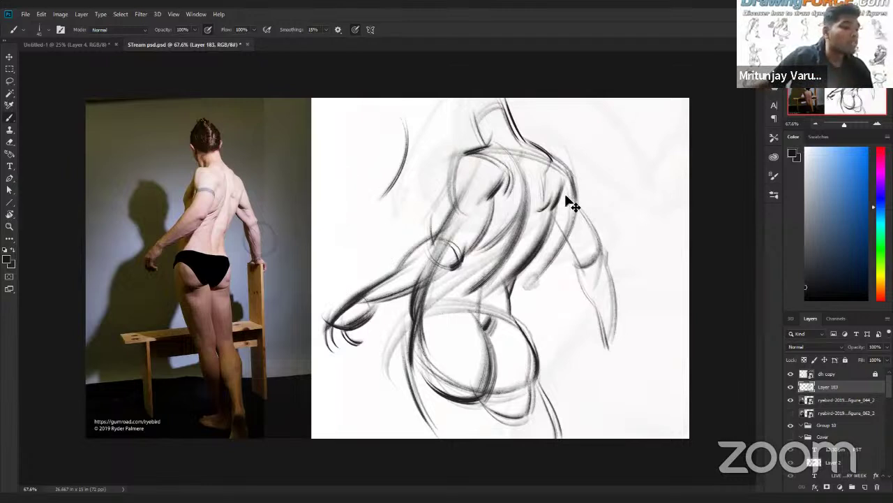
key("ctrl+z")
Step: Rework the lower right back contour with a dark stroke curving in toward the waist
scroll(571, 207, "up", 2)
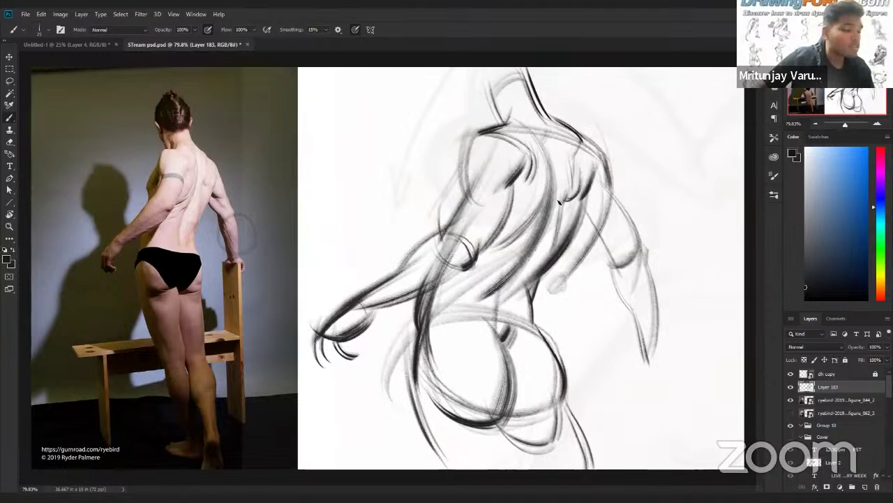
mouse_move(547, 258)
left_mouse_down()
mouse_move(529, 268)
mouse_move(550, 256)
left_mouse_up()
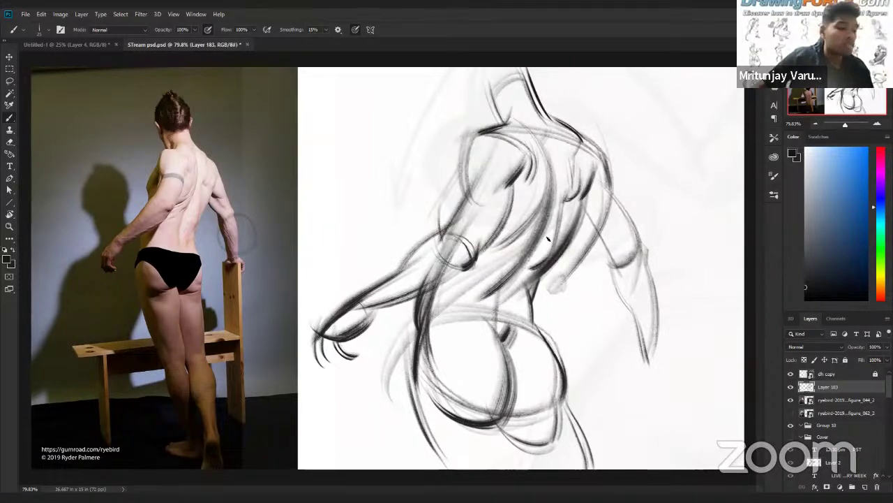
key("ctrl+z")
key("ctrl+z")
key("ctrl+z")
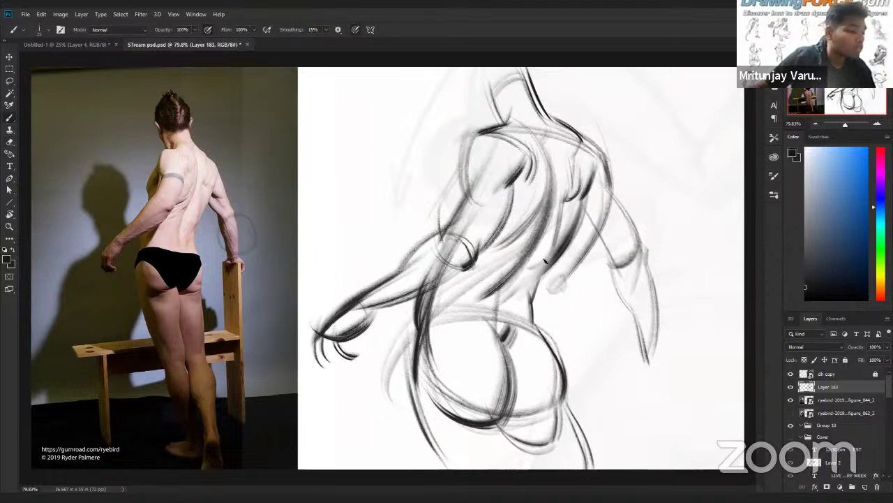
mouse_move(545, 267)
left_mouse_down()
mouse_move(554, 252)
mouse_move(526, 275)
mouse_move(547, 265)
left_mouse_up()
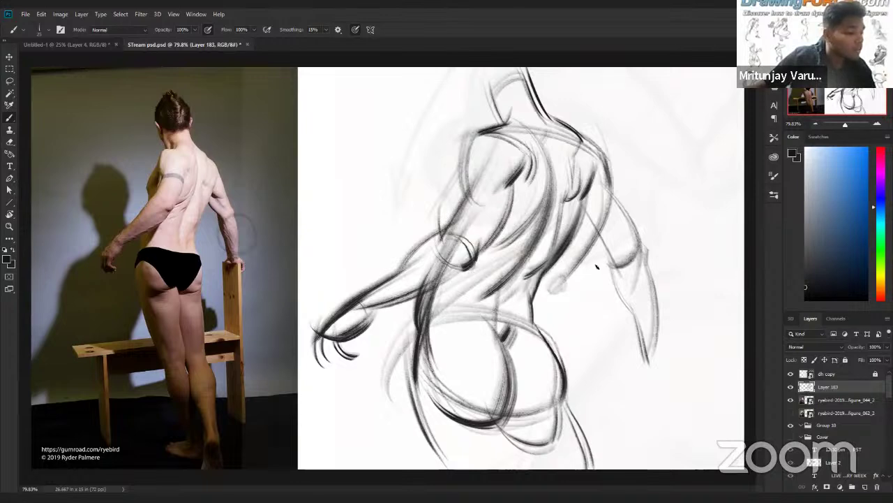
Step: Darken the right shoulder and both sides of the upper arm down to the elbow, reducing the brush size for the elbow
key("z")
mouse_move(597, 259)
left_mouse_down()
mouse_move(572, 264)
mouse_move(588, 258)
left_mouse_up()
key("b")
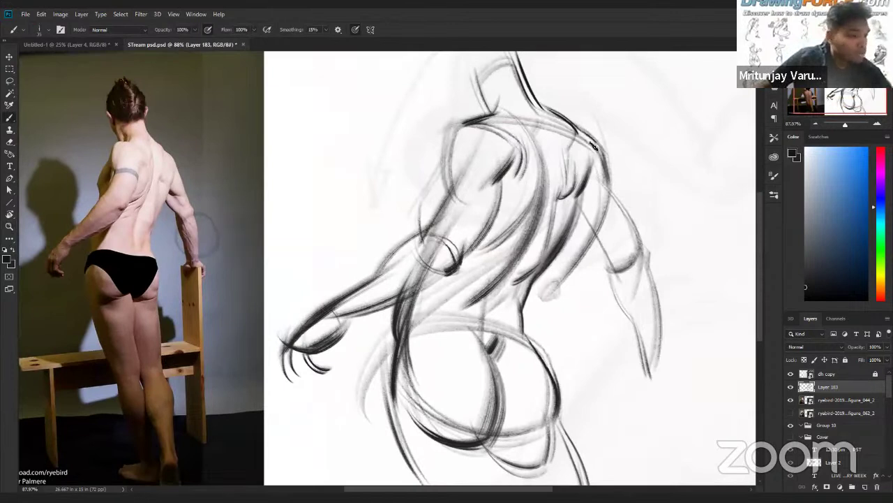
mouse_move(603, 184)
left_mouse_down()
mouse_move(597, 164)
mouse_move(612, 159)
mouse_move(617, 201)
mouse_move(591, 174)
mouse_move(631, 231)
mouse_move(594, 172)
mouse_move(629, 221)
mouse_move(645, 262)
mouse_move(623, 232)
mouse_move(570, 202)
mouse_move(576, 226)
mouse_move(567, 207)
mouse_move(620, 272)
left_mouse_up()
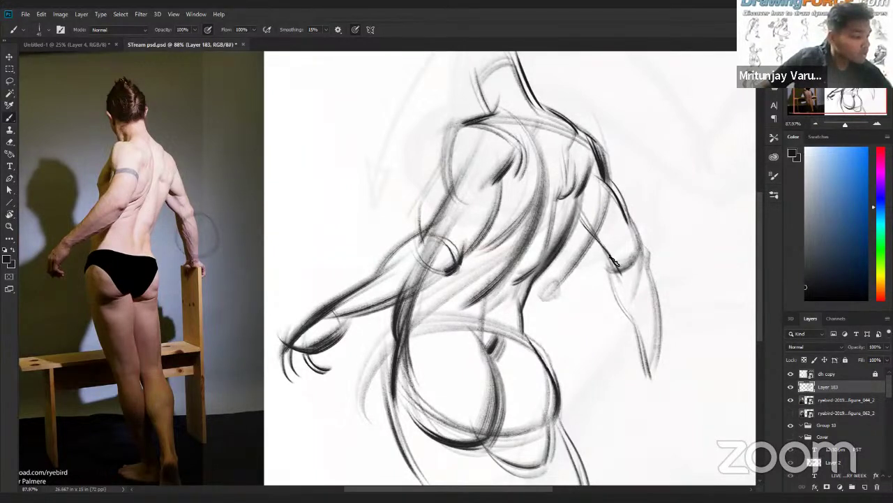
key("[")
left_click_drag(632, 229, 646, 268)
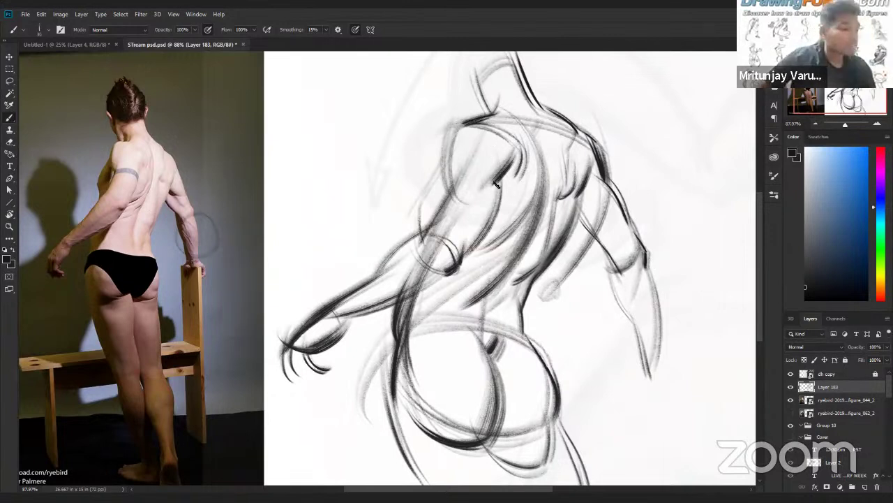
Step: Darken the left shoulder outline and shoulder blade, and reinforce the lower spine line toward the sacrum
mouse_move(453, 126)
left_mouse_down()
mouse_move(486, 119)
mouse_move(485, 132)
mouse_move(444, 169)
mouse_move(457, 199)
left_mouse_up()
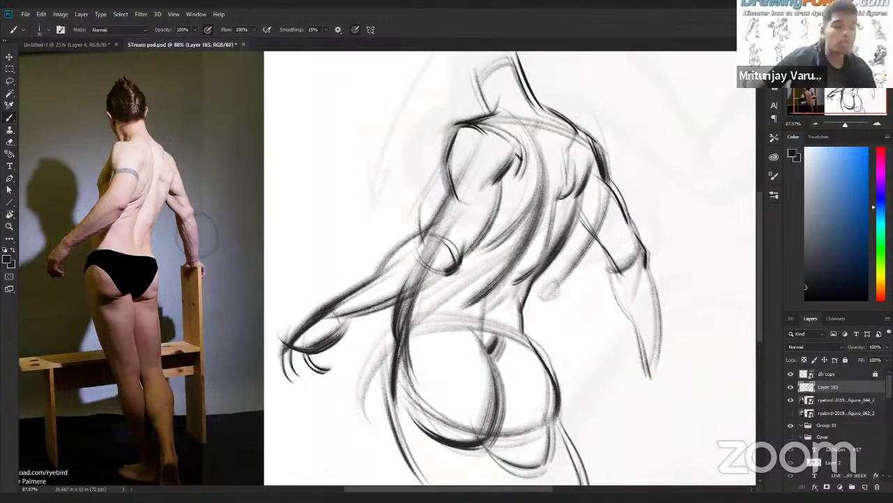
left_click_drag(515, 147, 499, 182)
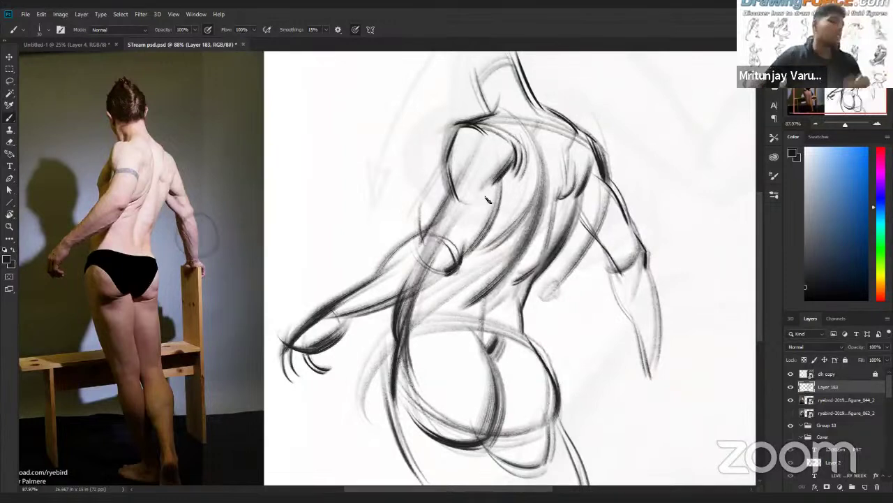
mouse_move(507, 278)
left_mouse_down()
mouse_move(480, 302)
mouse_move(480, 350)
left_mouse_up()
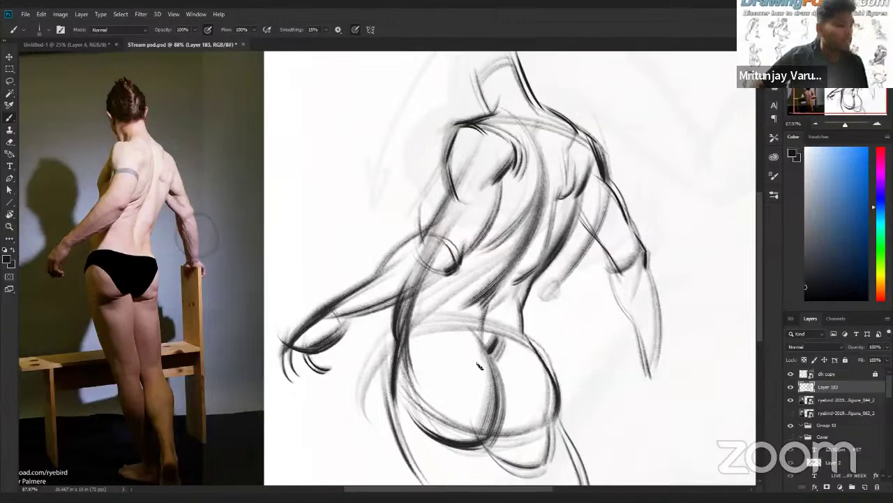
Step: Shade the inner side of the left shoulder blade and darken the diagonal muscle contour below it
mouse_move(535, 126)
left_mouse_down()
mouse_move(525, 183)
mouse_move(531, 177)
left_mouse_up()
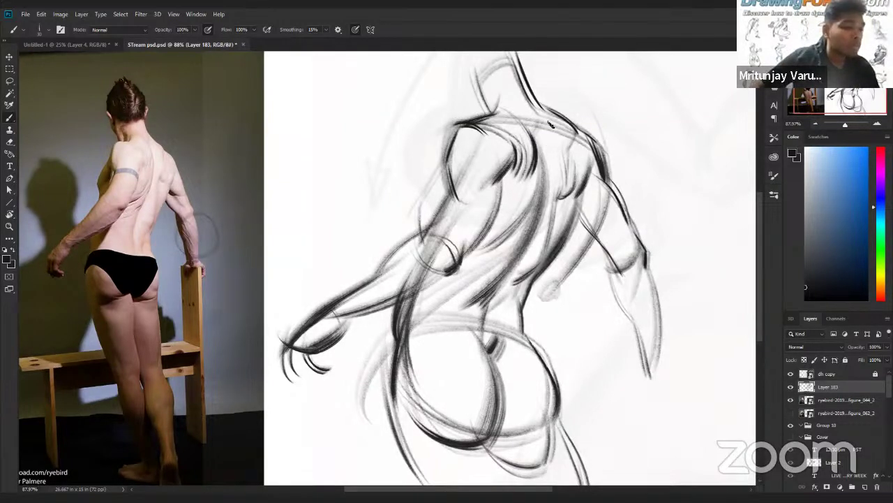
left_click_drag(532, 194, 483, 245)
mouse_move(509, 212)
left_mouse_down()
mouse_move(473, 250)
mouse_move(481, 242)
left_mouse_up()
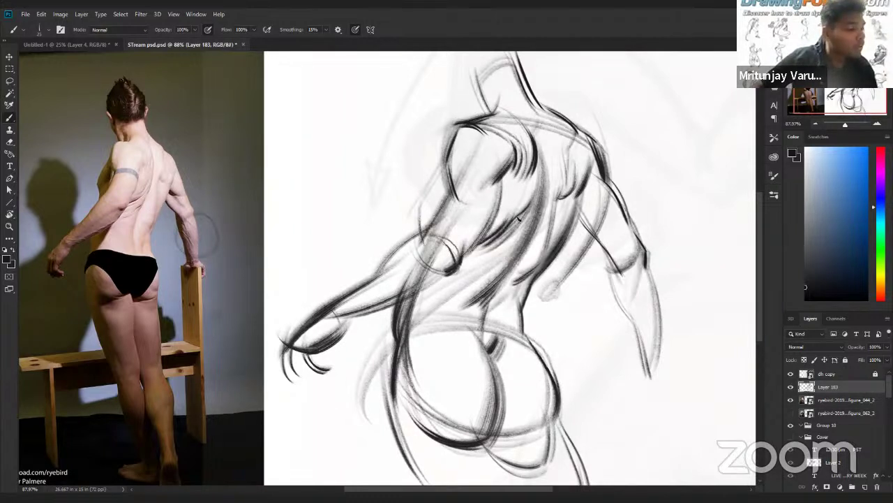
Step: Shade the muscle contour on the left side of the mid-back and extend the dark spine line up into the neck base
left_click_drag(536, 182, 522, 222)
left_click_drag(544, 182, 503, 243)
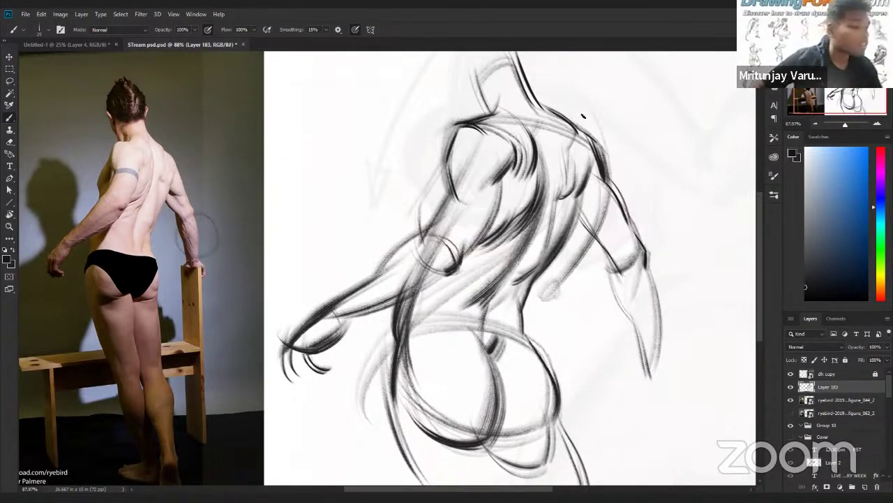
mouse_move(509, 98)
left_mouse_down()
mouse_move(530, 132)
mouse_move(524, 117)
mouse_move(547, 183)
left_mouse_up()
left_click_drag(534, 107, 531, 126)
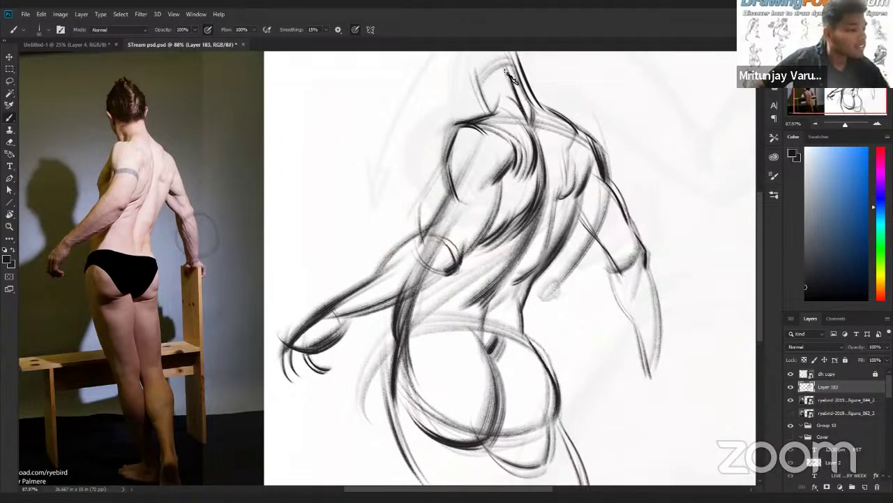
Step: Hatch a small dark shadow at the base of the neck with a smaller brush
key("bracketleft")
left_click_drag(500, 108, 518, 104)
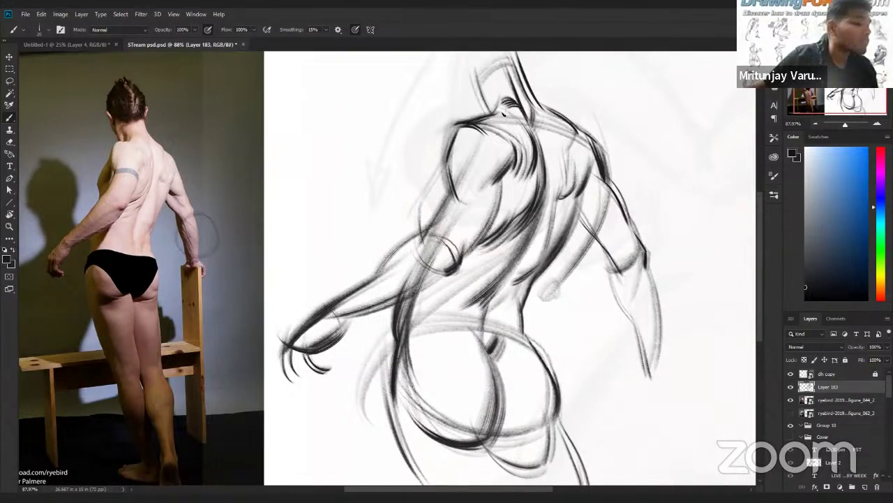
key("z")
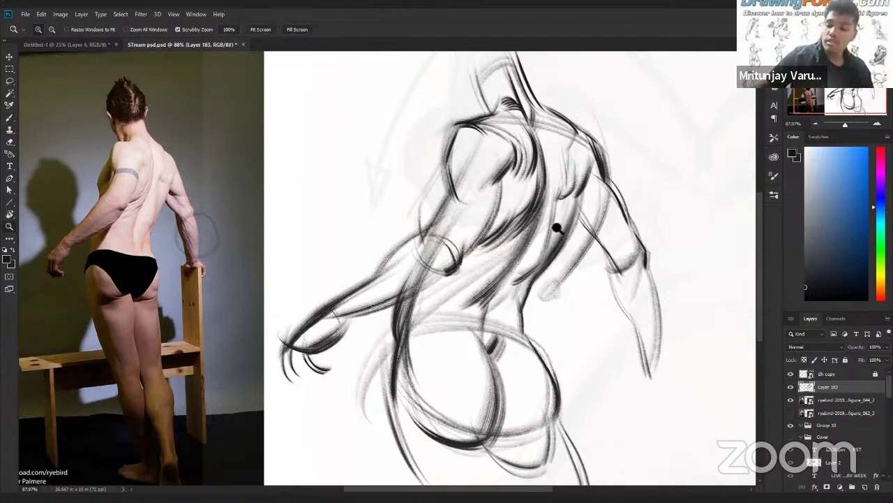
key("b")
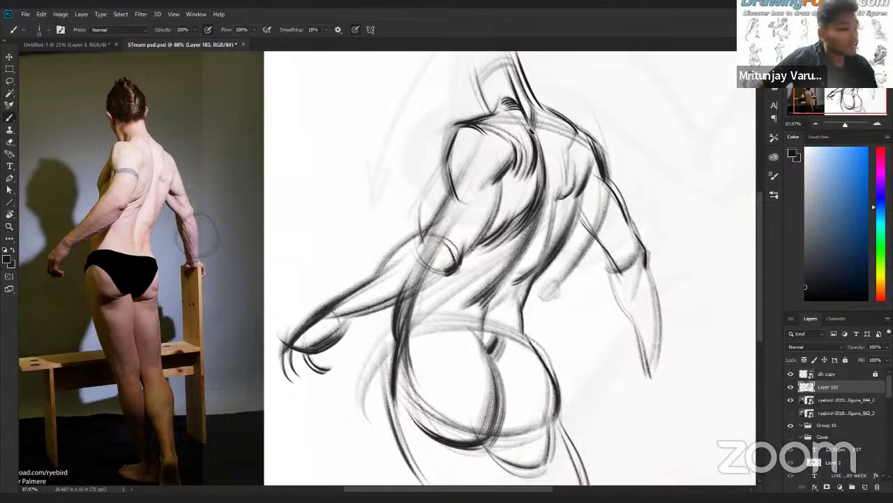
Step: Draw a dark directional arrow down the right side of the waist and another along the outer left hip
left_click_drag(608, 187, 548, 295)
left_click_drag(367, 325, 382, 440)
mouse_move(378, 312)
left_mouse_down()
mouse_move(382, 423)
mouse_move(368, 399)
left_mouse_up()
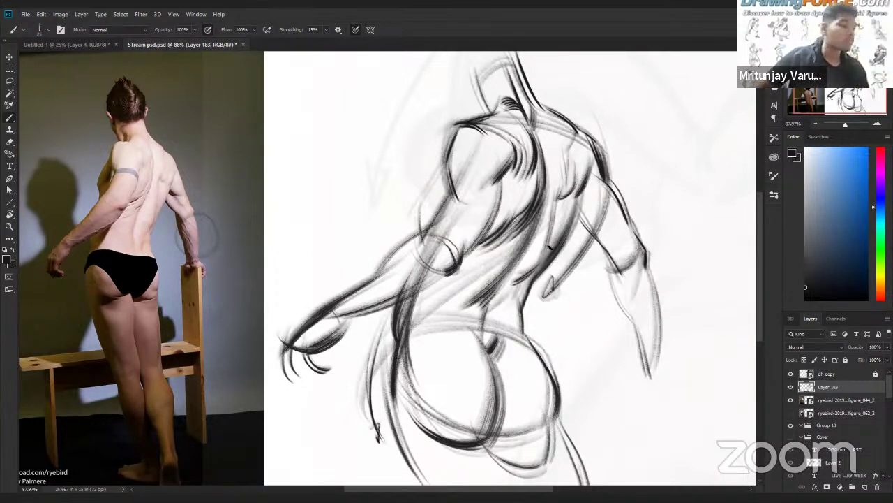
Step: Draw blue cross-contour arcs over the lower torso, pelvis, both upper arms and the neck
left_click(858, 214)
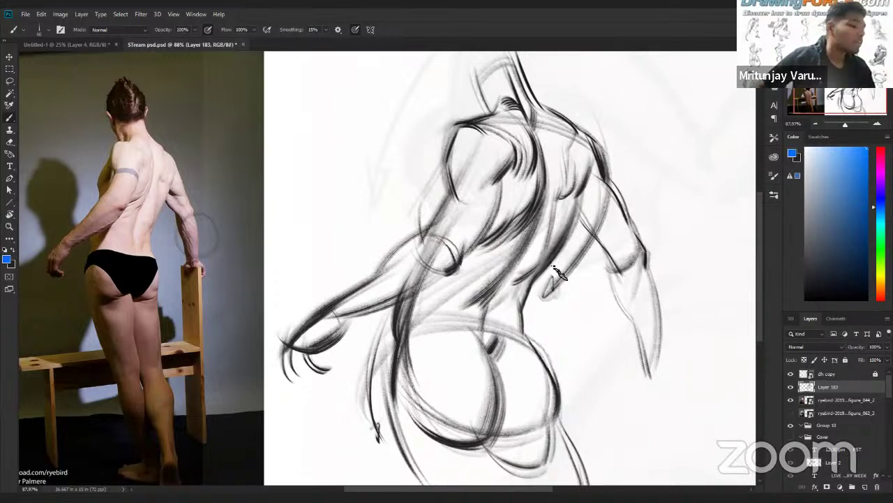
mouse_move(588, 265)
left_mouse_down()
mouse_move(371, 222)
mouse_move(597, 231)
left_mouse_up()
mouse_move(358, 391)
left_mouse_down()
mouse_move(500, 321)
mouse_move(572, 357)
left_mouse_up()
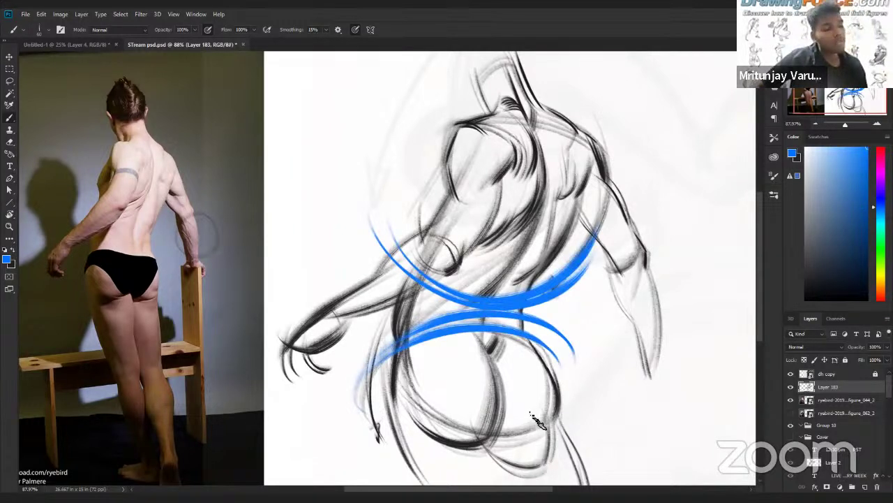
left_click_drag(663, 204, 597, 260)
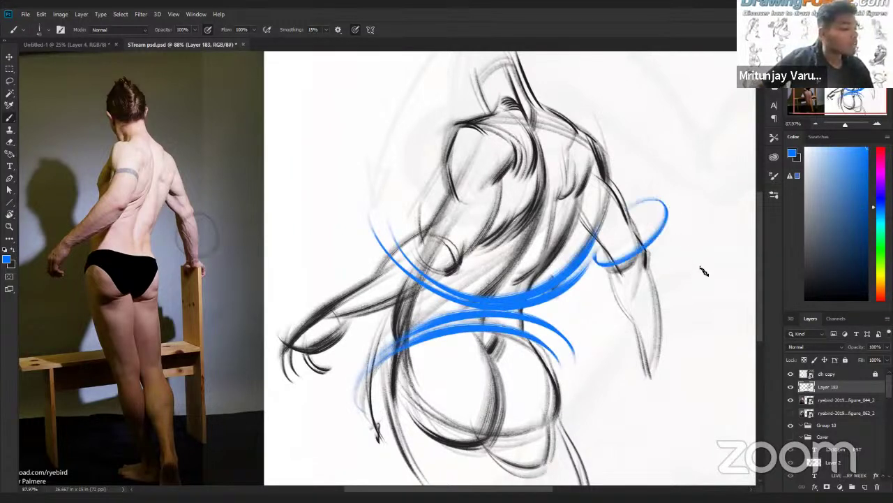
mouse_move(422, 196)
left_mouse_down()
mouse_move(474, 222)
mouse_move(482, 257)
left_mouse_up()
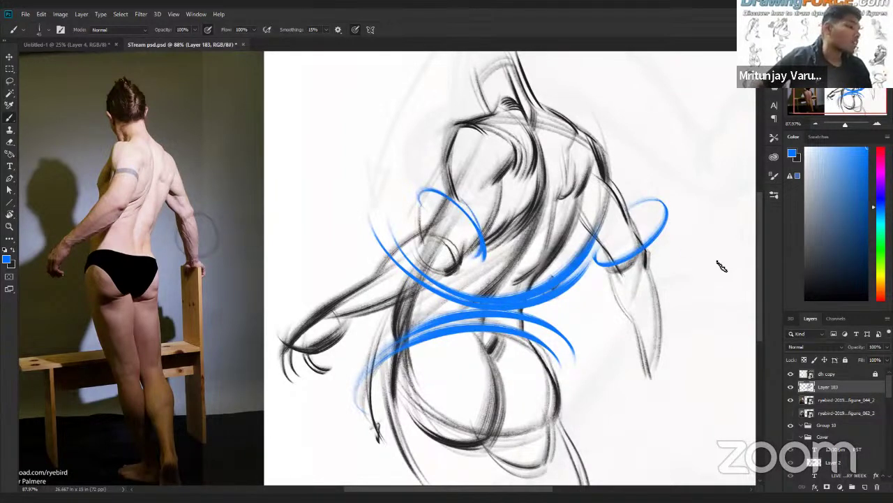
left_click_drag(518, 70, 529, 92)
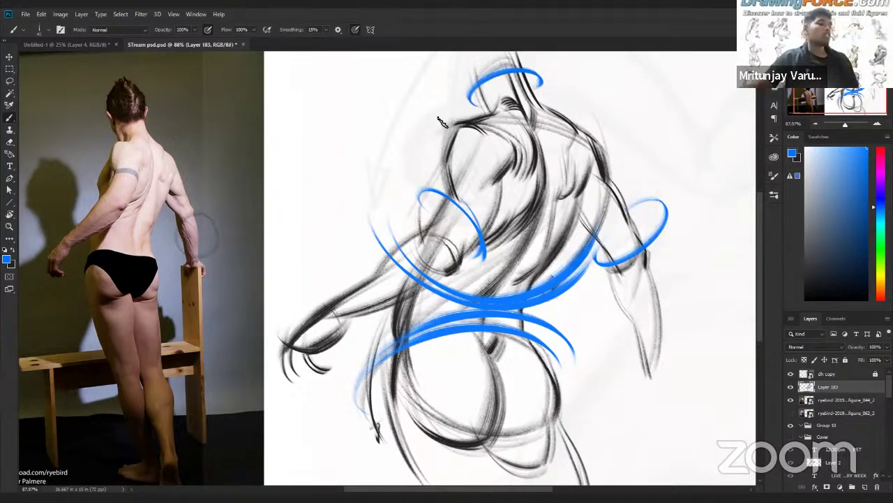
Step: Undo all the blue cross-contour arcs and restore the near-black brush colour
key("ctrl+z")
key("ctrl+z")
key("ctrl+z")
key("ctrl+z")
key("ctrl+z")
key("ctrl+z")
key("ctrl+z")
key("ctrl+z")
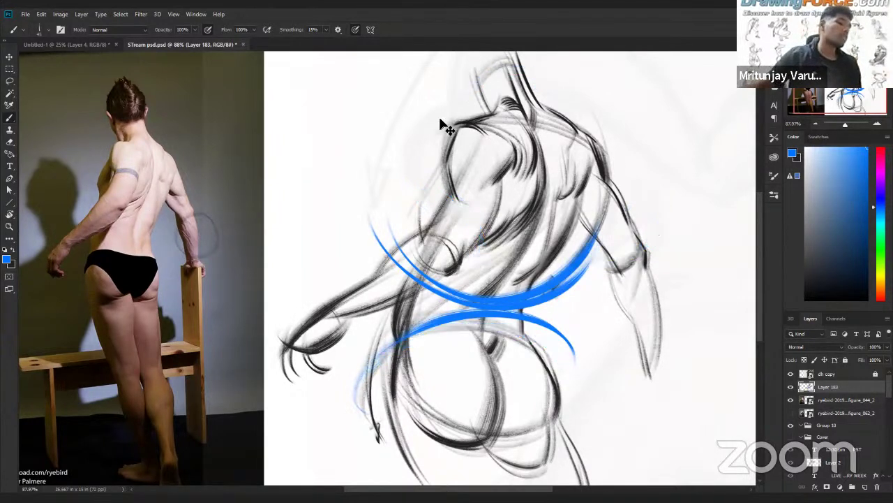
key("ctrl+z")
left_click(805, 288)
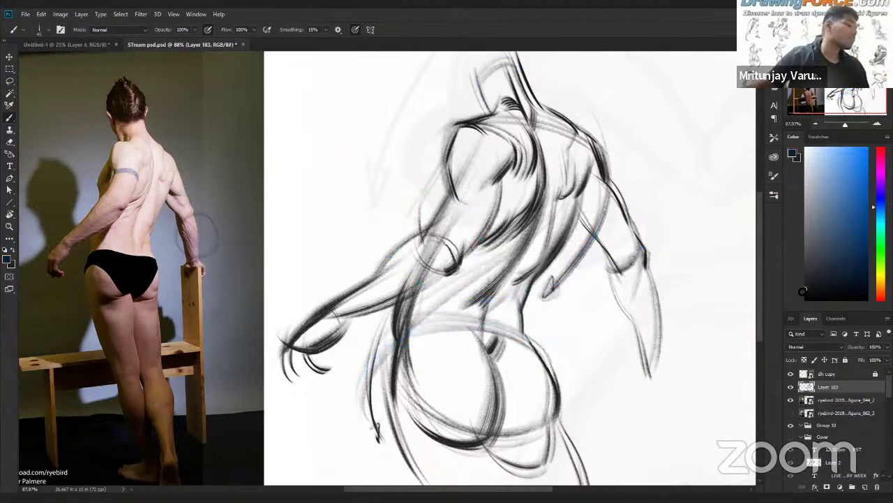
Step: Add dark hatching between the spine and the left side of the back, below the shoulder blade
scroll(564, 214, "up", 1)
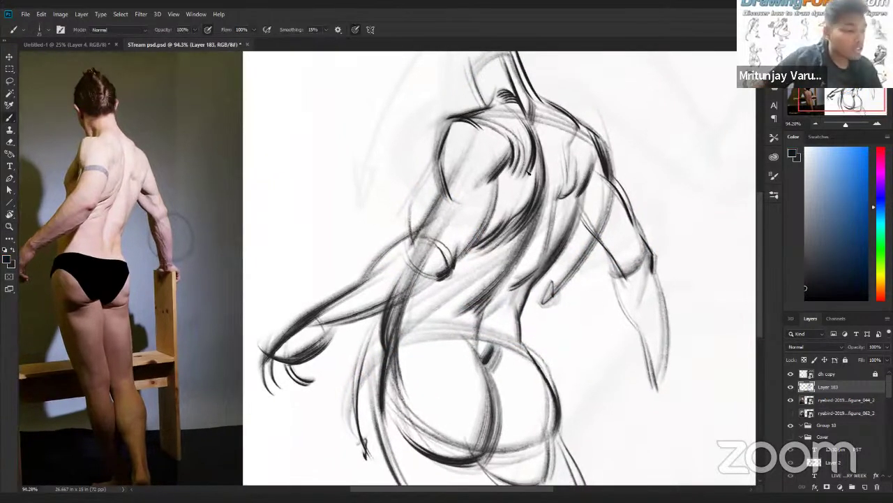
mouse_move(515, 161)
left_mouse_down()
mouse_move(499, 215)
mouse_move(520, 188)
mouse_move(497, 218)
mouse_move(522, 192)
mouse_move(490, 211)
left_mouse_up()
mouse_move(605, 303)
left_mouse_down()
mouse_move(580, 382)
mouse_move(559, 248)
left_mouse_up()
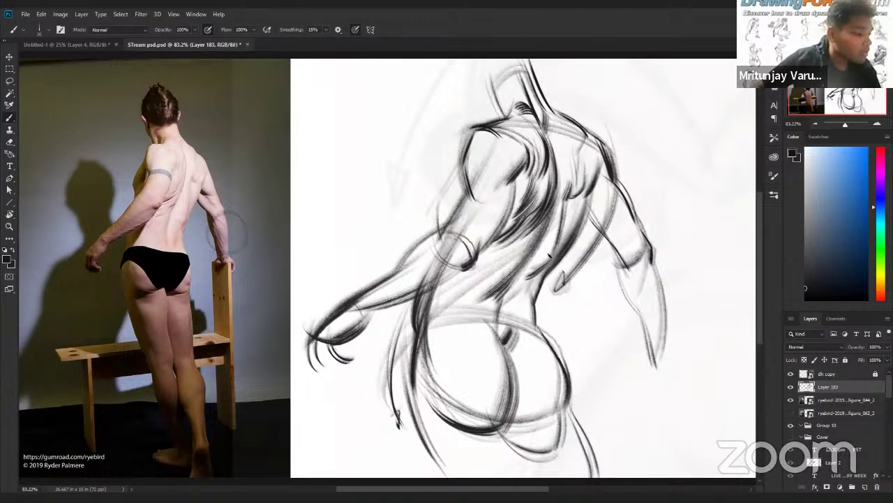
Step: Hatch the right armpit, add a line across the upper arm, and shade the right back muscle with a larger brush
scroll(601, 255, "up", 2)
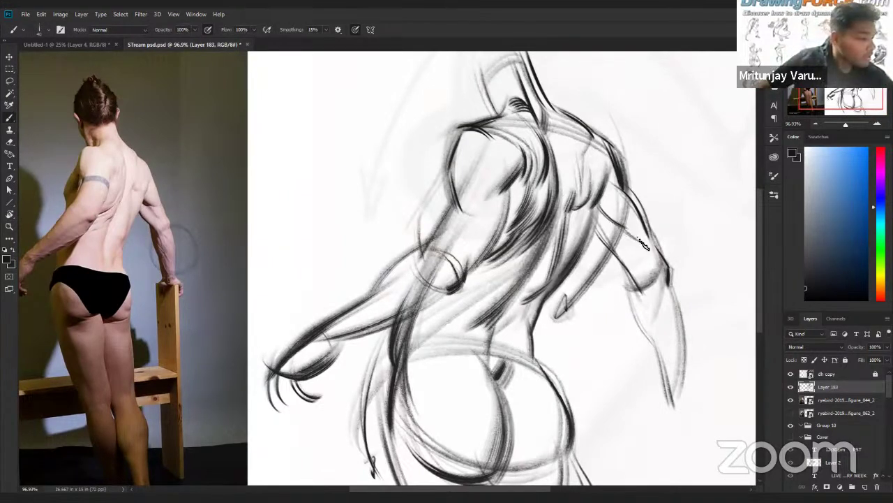
mouse_move(615, 186)
left_mouse_down()
mouse_move(599, 204)
mouse_move(615, 207)
left_mouse_up()
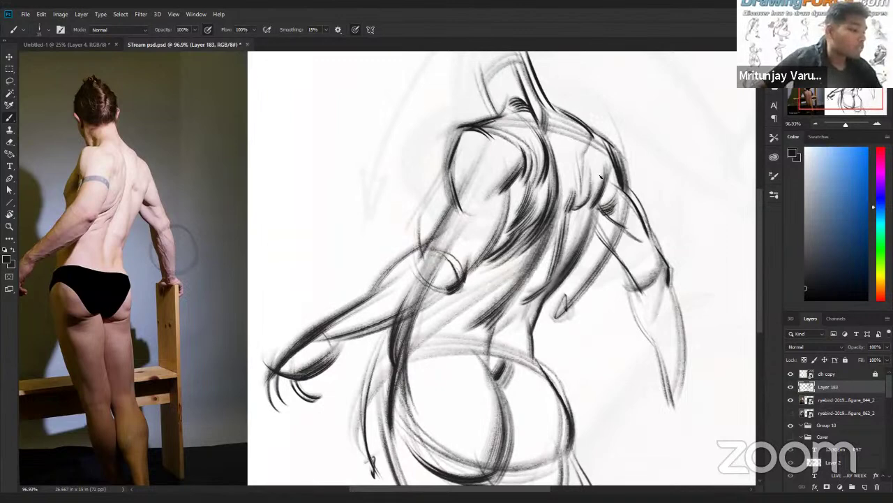
key("bracketright")
left_click_drag(595, 202, 576, 261)
left_click_drag(624, 321, 591, 283)
left_click_drag(628, 337, 625, 329)
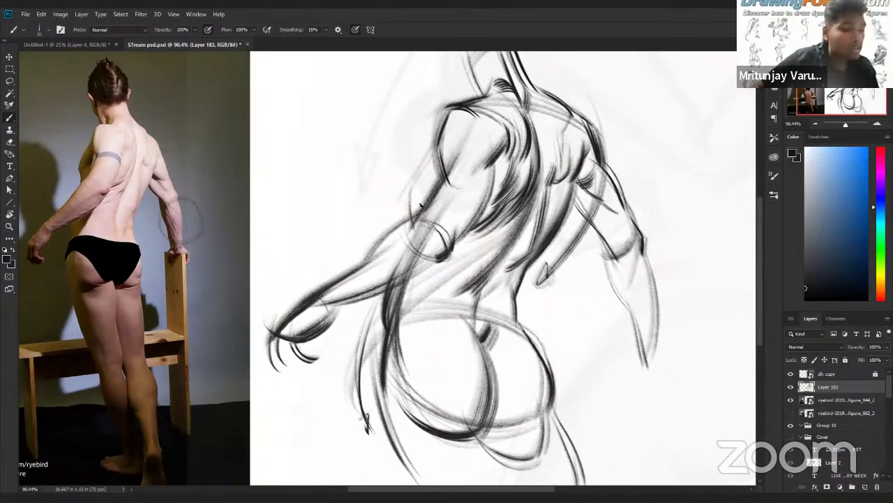
Step: Darken the underside of the left elbow and forearm, shade the elbow, and add an accent near the wrist
mouse_move(437, 250)
left_mouse_down()
mouse_move(362, 284)
mouse_move(411, 262)
mouse_move(370, 281)
left_mouse_up()
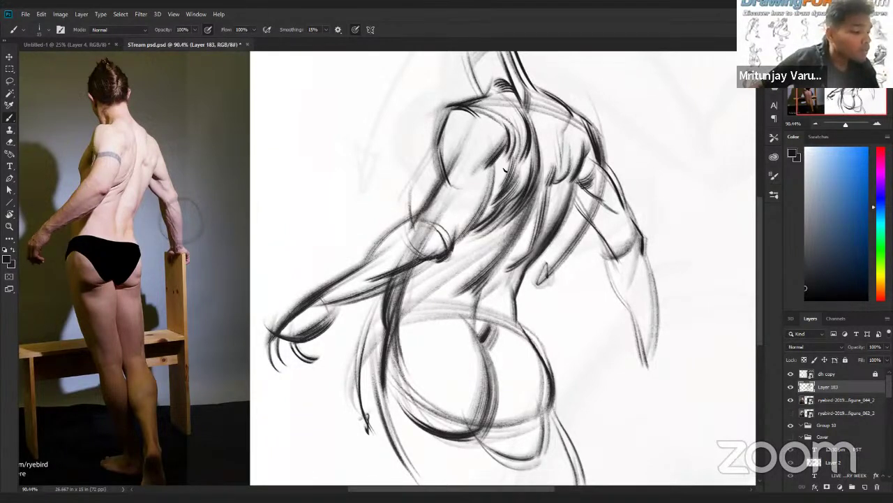
mouse_move(446, 237)
left_mouse_down()
mouse_move(433, 255)
mouse_move(409, 257)
mouse_move(498, 265)
mouse_move(419, 241)
left_mouse_up()
key("z")
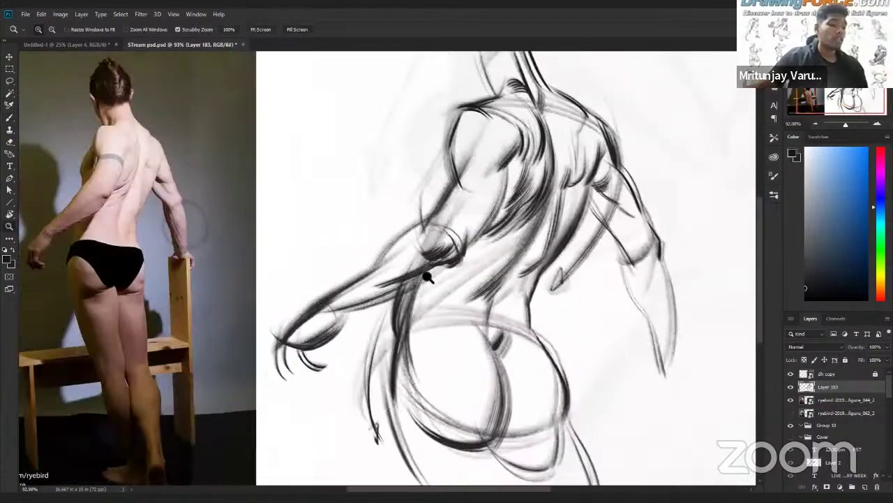
key("b")
mouse_move(333, 312)
left_mouse_down()
mouse_move(408, 291)
mouse_move(321, 323)
left_mouse_up()
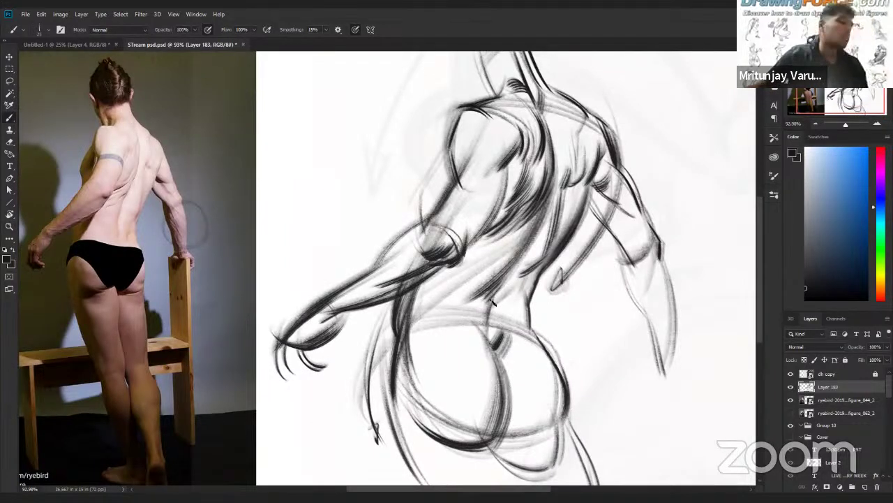
key("z")
key("b")
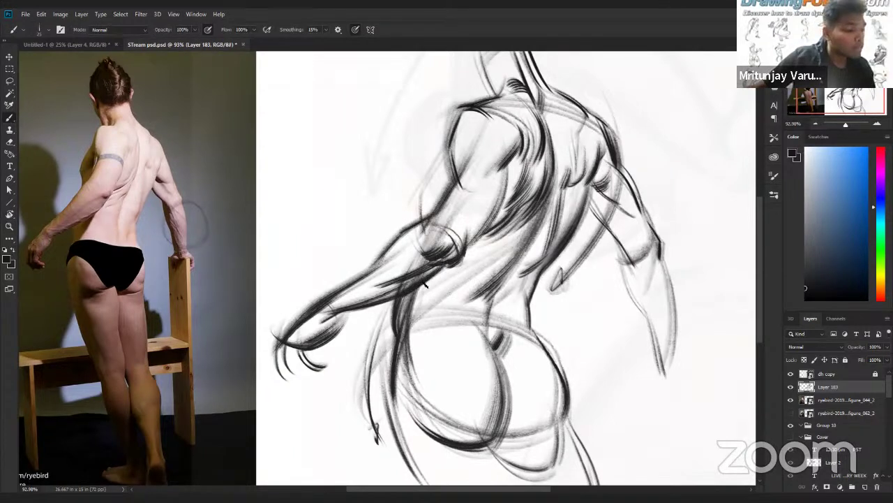
left_click_drag(406, 193, 394, 342)
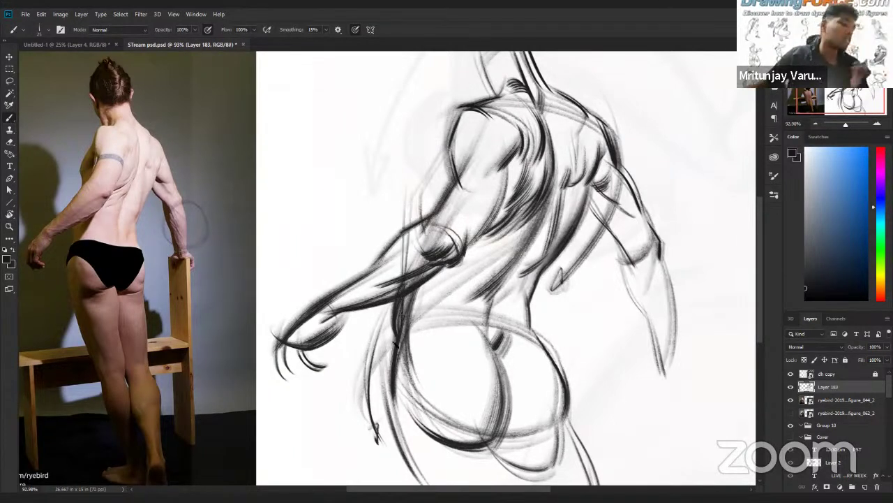
key("ctrl+z")
key("ctrl+z")
Step: Erase the heavy shading around the left elbow and redraw the underside of the forearm with a clean dark contour
key("e")
mouse_move(423, 265)
left_mouse_down()
mouse_move(471, 229)
mouse_move(384, 283)
mouse_move(471, 235)
mouse_move(395, 283)
left_mouse_up()
key("b")
left_click_drag(448, 255, 383, 287)
mouse_move(575, 259)
left_mouse_down()
mouse_move(512, 260)
mouse_move(553, 260)
mouse_move(530, 264)
mouse_move(546, 265)
left_mouse_up()
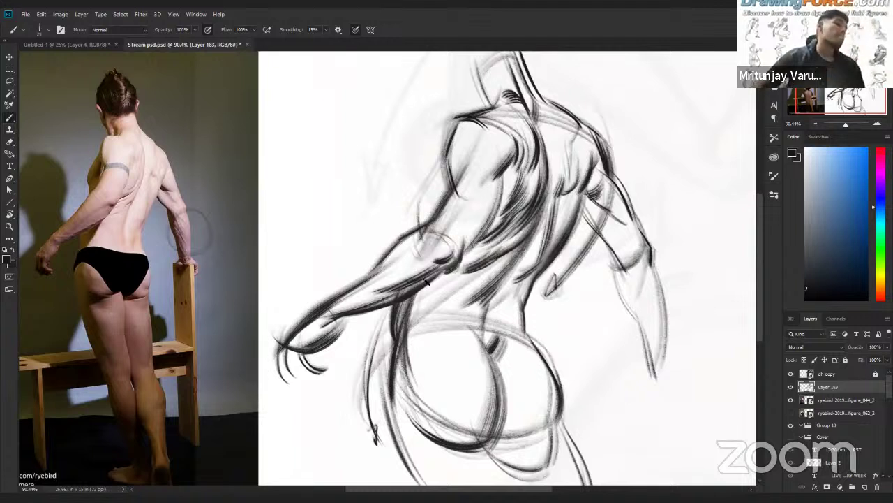
Step: Thicken the upper spine curve with a larger brush and hatch the muscles on the left of the mid-back with a finer one
key("]")
mouse_move(535, 122)
left_mouse_down()
mouse_move(546, 201)
mouse_move(549, 192)
mouse_move(531, 218)
left_mouse_up()
key("[")
mouse_move(547, 188)
left_mouse_down()
mouse_move(502, 249)
mouse_move(499, 238)
mouse_move(474, 243)
left_mouse_up()
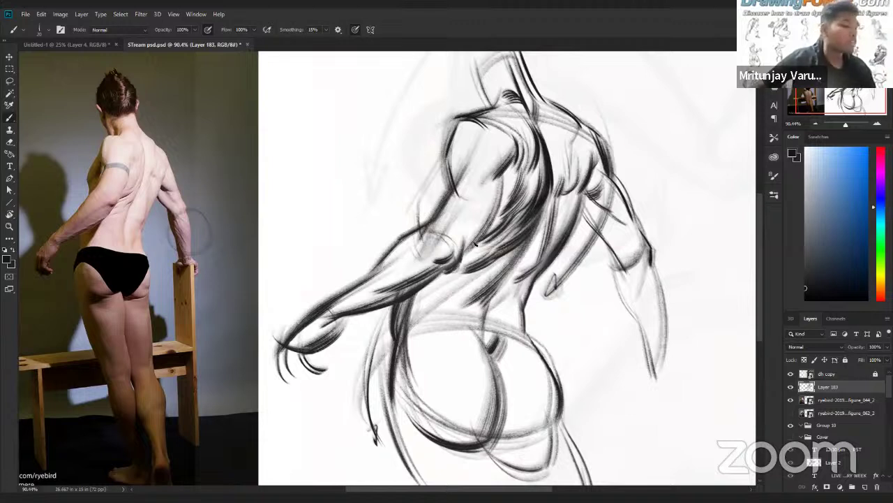
mouse_move(537, 161)
left_mouse_down()
mouse_move(529, 200)
mouse_move(529, 177)
mouse_move(500, 219)
left_mouse_up()
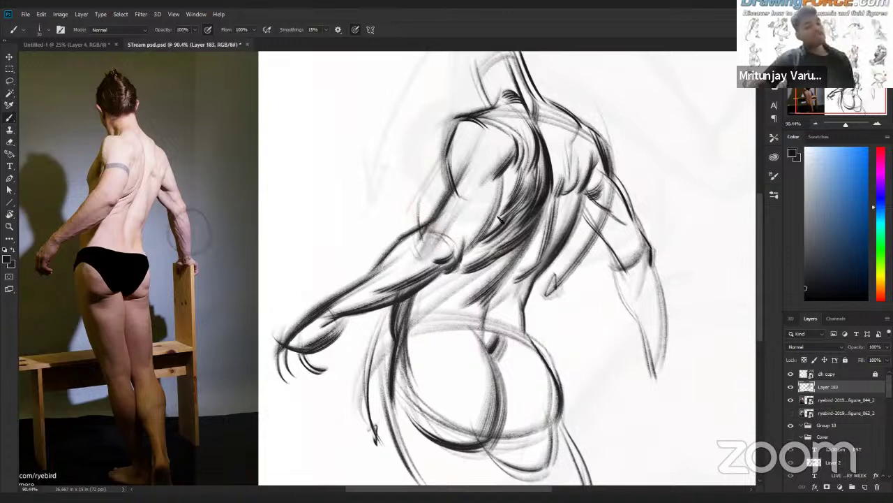
mouse_move(503, 180)
left_mouse_down()
mouse_move(494, 210)
mouse_move(507, 185)
mouse_move(493, 215)
mouse_move(511, 172)
mouse_move(498, 199)
mouse_move(512, 173)
mouse_move(514, 180)
mouse_move(492, 232)
left_mouse_up()
Step: Hatch the outer side of the left shoulder and add short form strokes to the right upper arm
key("ctrl+space")
left_click_drag(599, 216, 646, 311)
mouse_move(529, 233)
left_mouse_down()
mouse_move(537, 250)
mouse_move(565, 223)
left_mouse_up()
key("b")
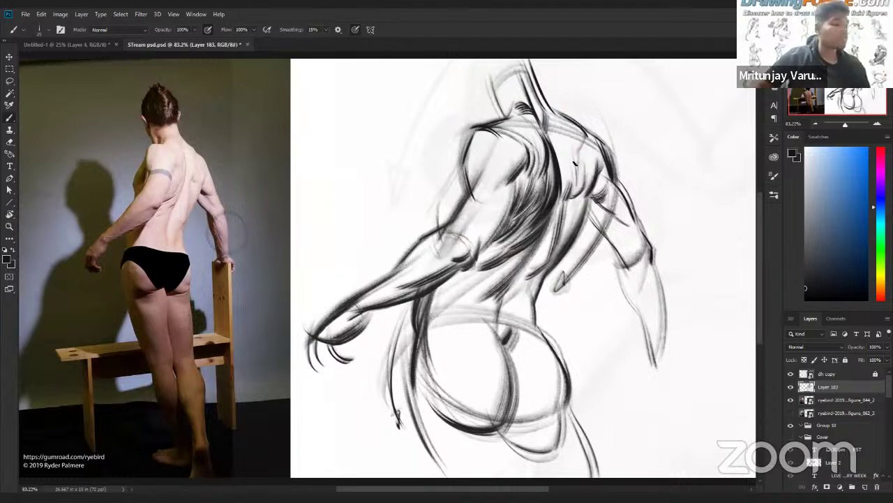
mouse_move(477, 136)
left_mouse_down()
mouse_move(468, 180)
mouse_move(476, 182)
left_mouse_up()
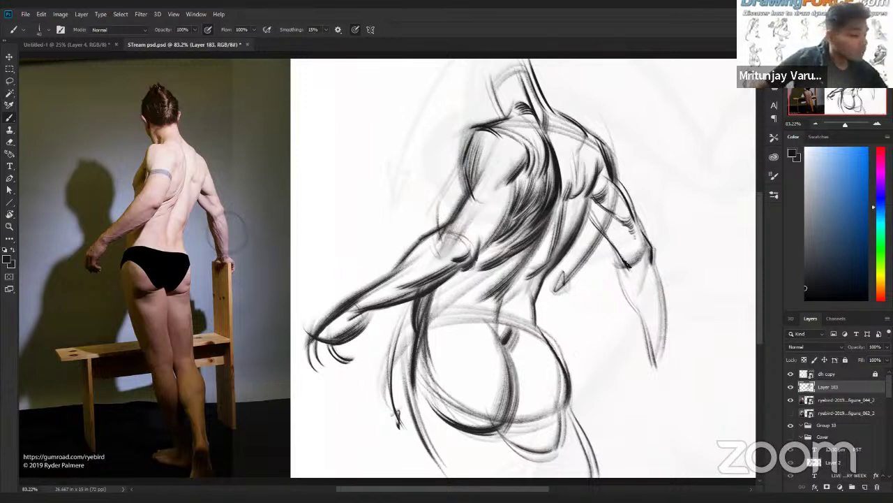
Step: Darken the right forearm contour down to the wrist and draw the right hand with its thumb and resting fingers
left_click_drag(612, 249, 655, 372)
left_click_drag(676, 340, 696, 388)
left_click_drag(653, 368, 645, 385)
mouse_move(647, 352)
left_mouse_down()
mouse_move(651, 379)
mouse_move(667, 376)
mouse_move(645, 374)
left_mouse_up()
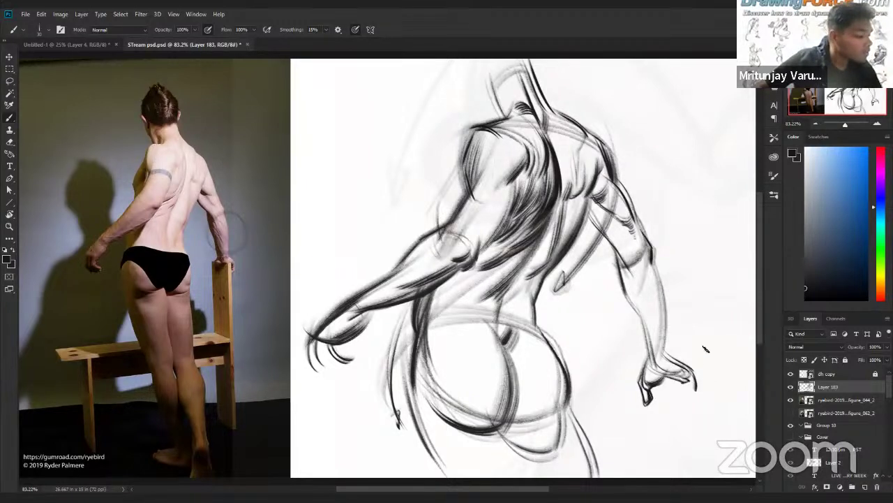
Step: Draw the bench's vertical post with dark parallel lines beneath the right hand
left_click_drag(684, 385, 682, 452)
left_click_drag(690, 382, 691, 455)
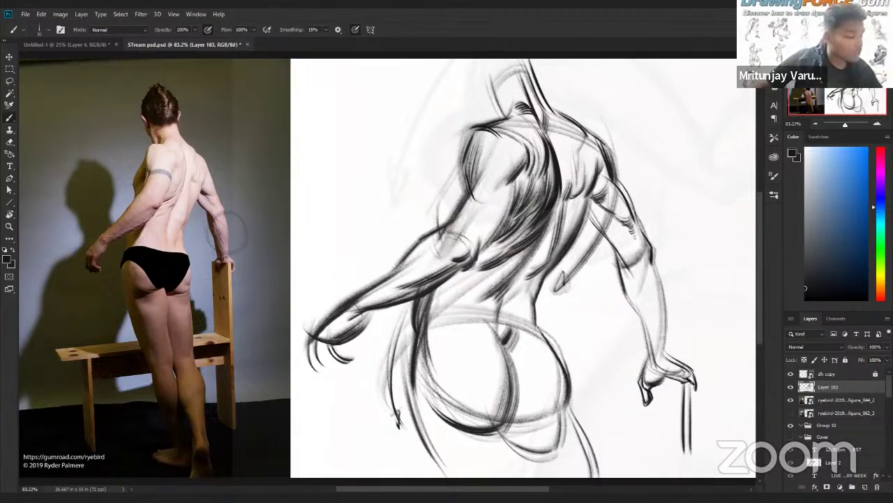
left_click_drag(685, 408, 686, 471)
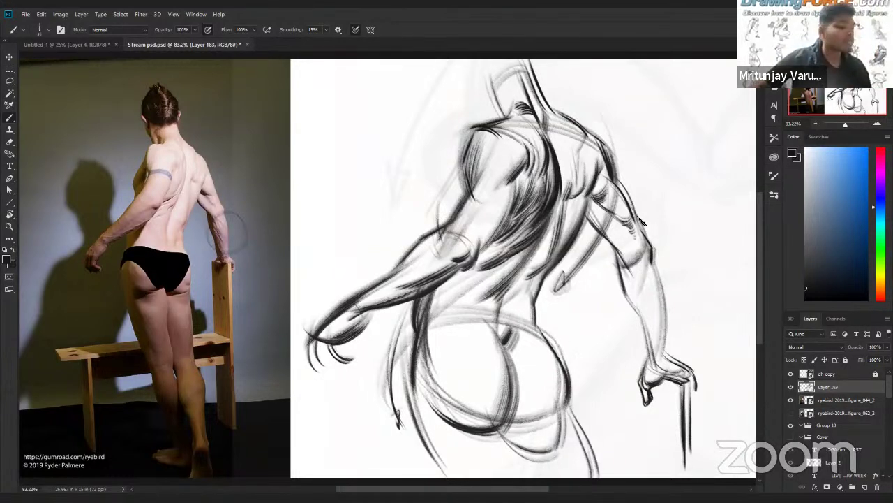
Step: Hatch the right trapezius and shoulder blade with dark strokes, and sharpen the lower-back lines above the sacrum
scroll(563, 213, "up", 2)
left_click_drag(570, 201, 580, 178)
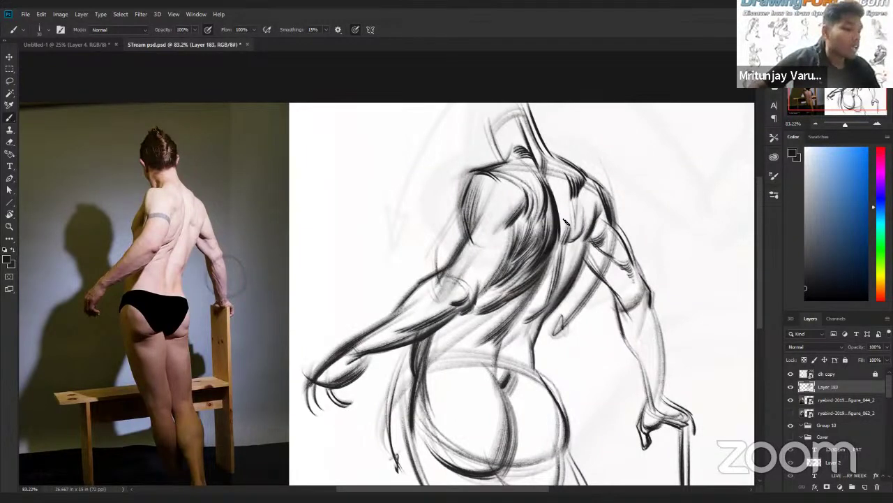
mouse_move(574, 217)
left_mouse_down()
mouse_move(573, 232)
mouse_move(578, 224)
left_mouse_up()
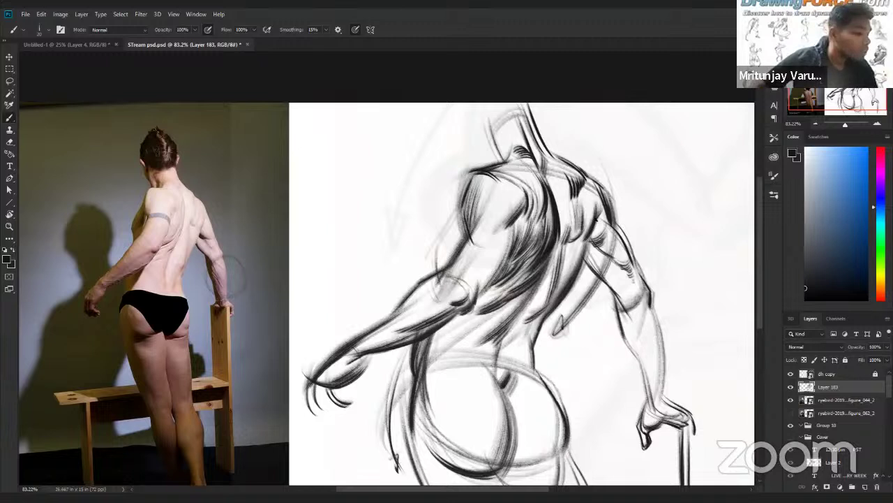
left_click_drag(593, 218, 591, 245)
left_click_drag(568, 287, 579, 224)
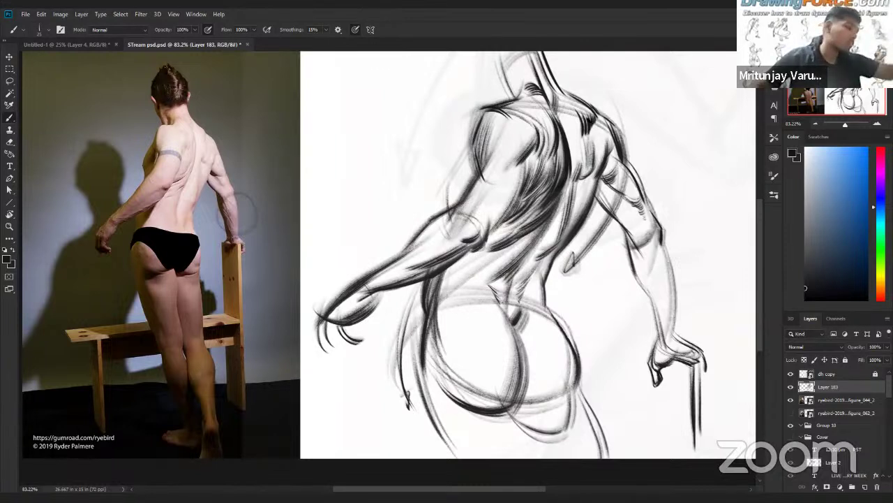
scroll(522, 335, "up", 2)
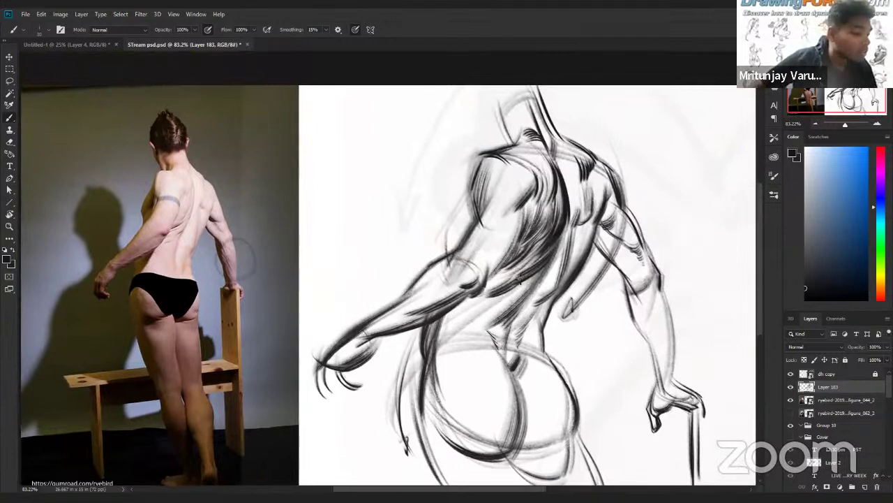
Step: Hatch the lower left back beside the elbow and darken the side of the back from the shoulder blade down to the elbow
mouse_move(465, 305)
left_mouse_down()
mouse_move(508, 302)
mouse_move(527, 287)
mouse_move(493, 317)
left_mouse_up()
key("z")
mouse_move(613, 258)
left_mouse_down()
mouse_move(556, 291)
mouse_move(567, 278)
left_mouse_up()
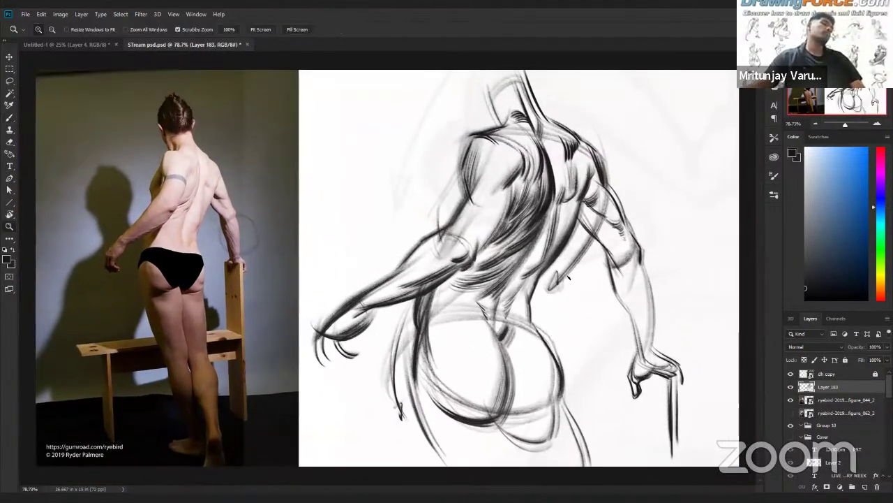
key("b")
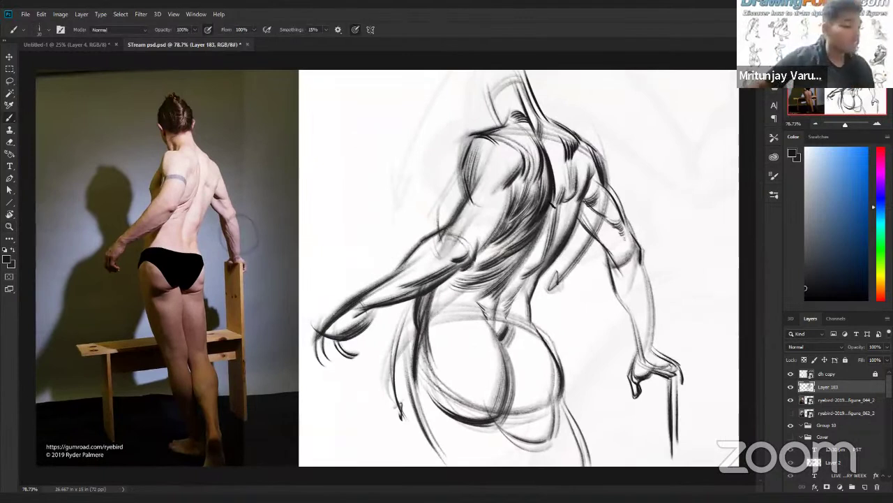
left_click_drag(516, 183, 483, 243)
left_click_drag(510, 201, 472, 261)
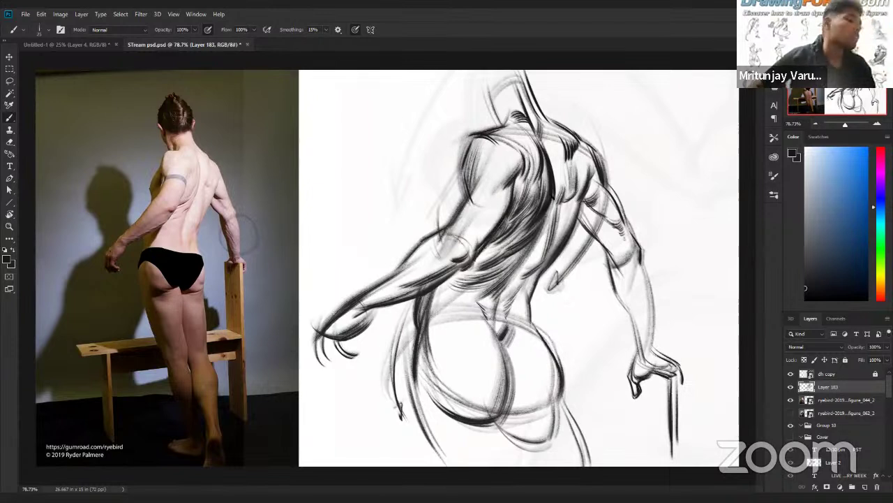
Step: Draw a small crosshatched patch and a few curved sample strokes on the blank canvas beside the left arm
mouse_move(349, 209)
left_mouse_down()
mouse_move(366, 178)
mouse_move(367, 198)
mouse_move(393, 193)
mouse_move(425, 176)
left_mouse_up()
mouse_move(372, 236)
left_mouse_down()
mouse_move(426, 196)
mouse_move(419, 204)
left_mouse_up()
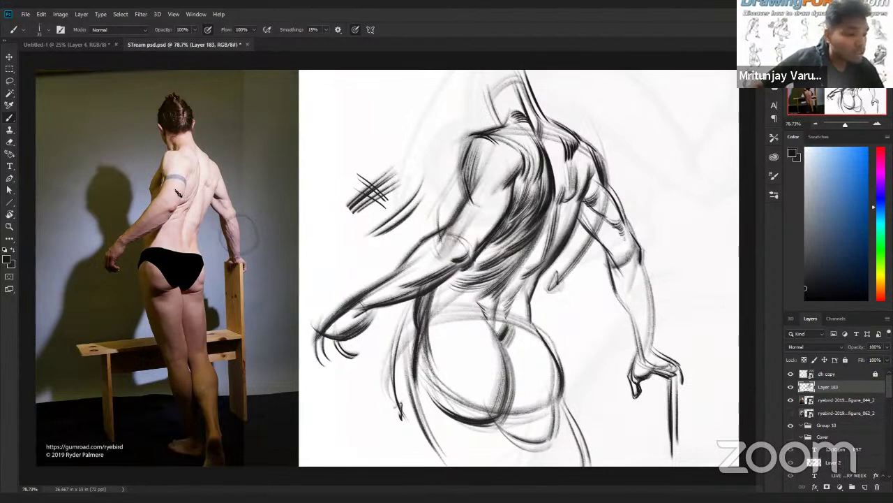
Step: Draw the curved armband around the left upper arm and darken it with a slightly larger brush
left_click_drag(478, 202, 491, 228)
mouse_move(476, 197)
left_mouse_down()
mouse_move(500, 218)
mouse_move(496, 229)
left_mouse_up()
key("bracketright")
left_click_drag(475, 201, 499, 223)
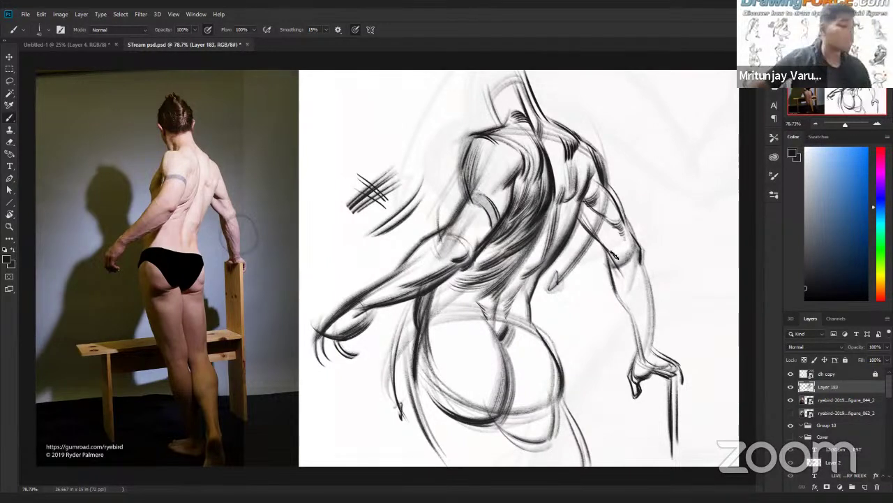
Step: Hatch the outer side of the right forearm with long strokes and shade the left upper arm below the armband
left_click_drag(639, 256, 651, 337)
left_click_drag(645, 275, 645, 342)
left_click_drag(638, 271, 644, 353)
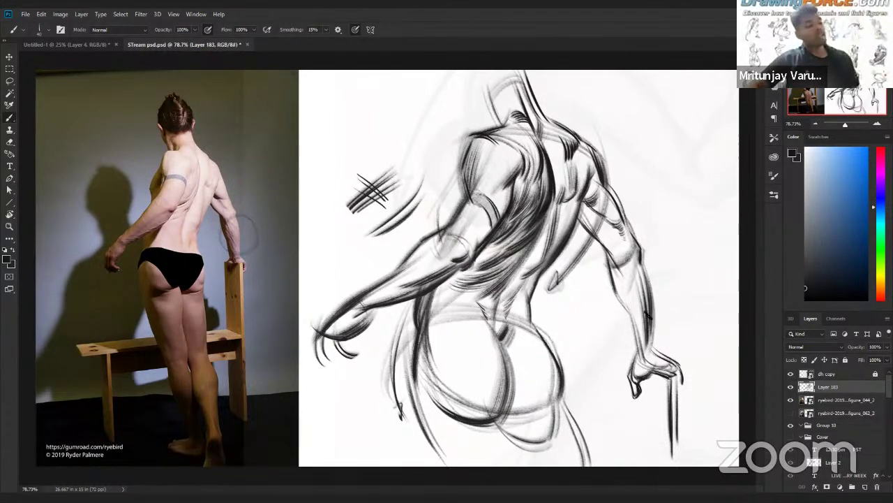
left_click_drag(496, 214, 467, 249)
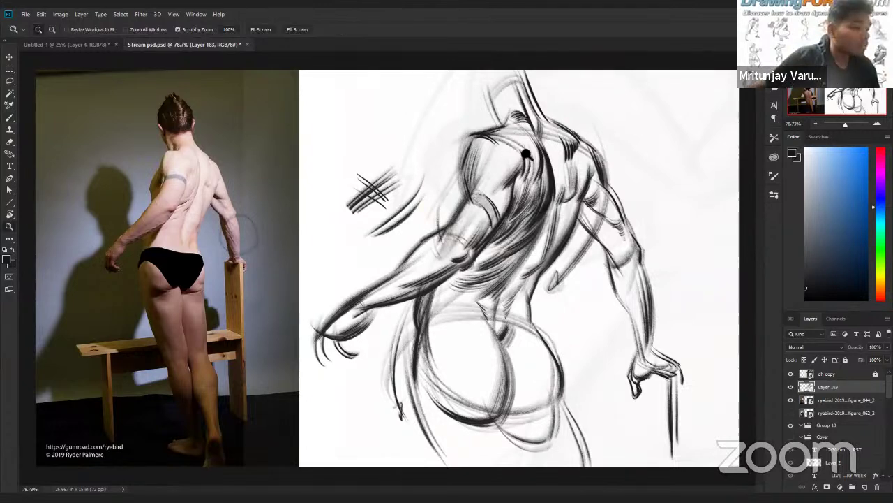
Step: Darken the inner edge of the left shoulder blade with short curved strokes
scroll(520, 157, "up", 3)
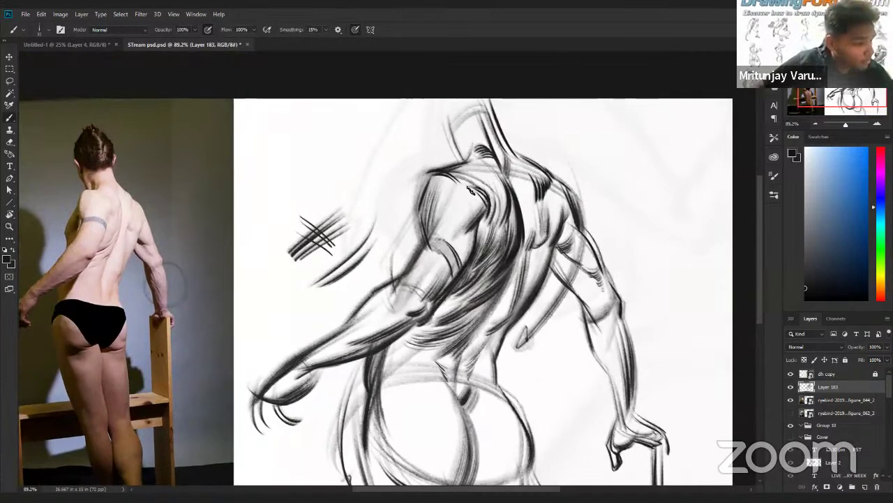
key("z")
left_click_drag(550, 204, 571, 227)
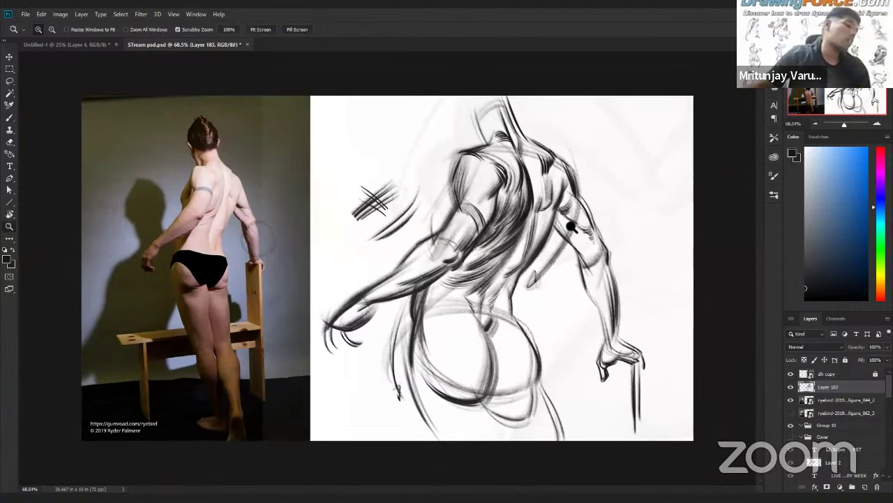
Step: Draw the body contour outside the left upper arm and a dark curve across the top of the left buttock
key("b")
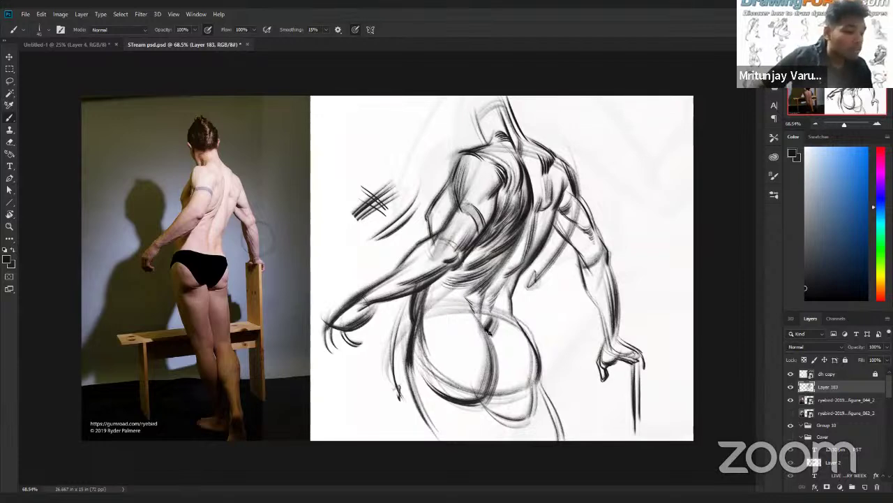
key("ctrl+space")
left_click_drag(534, 342, 548, 344)
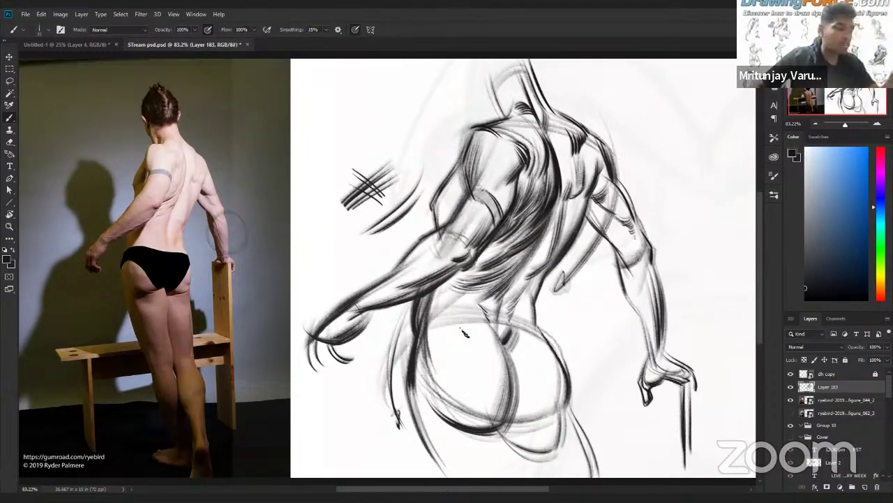
left_click_drag(444, 321, 489, 321)
Step: Try bright blue cross-contour ellipses around the waist and hips, and undo them
left_click_drag(834, 249, 868, 148)
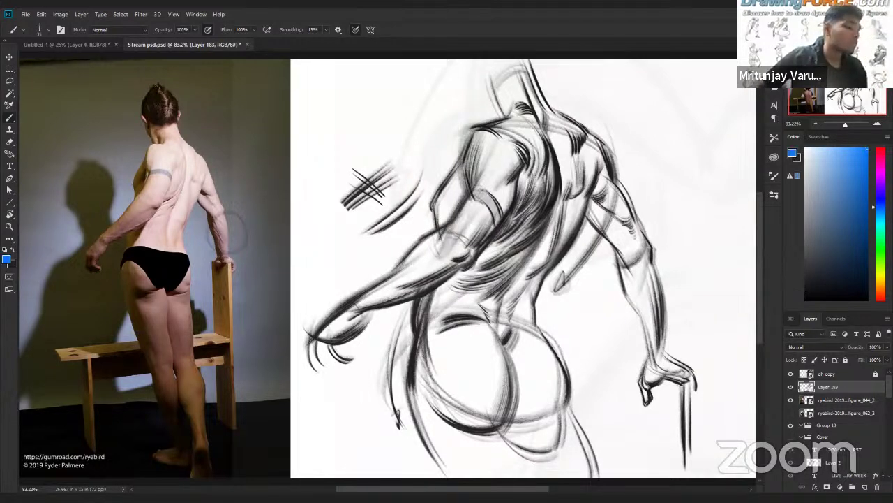
left_click_drag(564, 360, 426, 358)
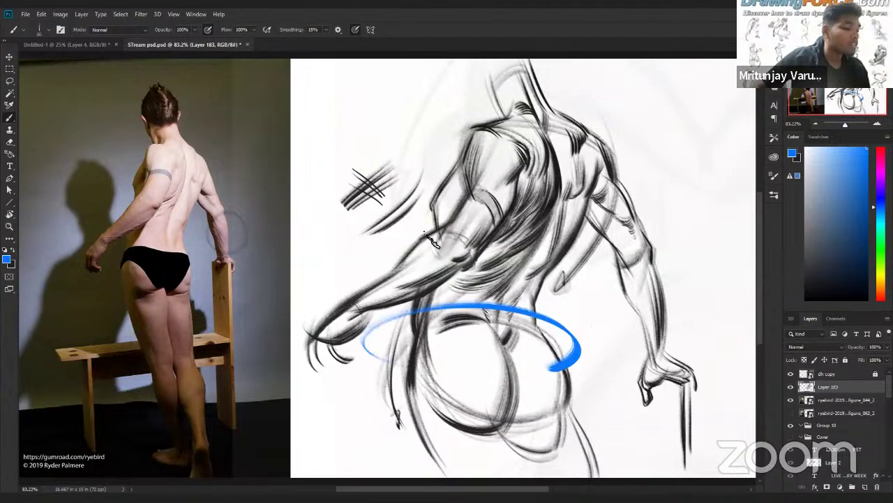
left_click_drag(563, 264, 401, 241)
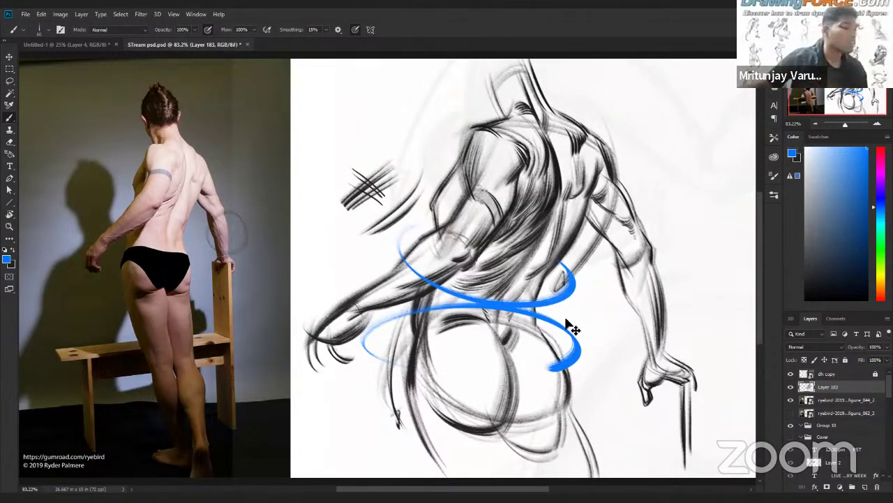
key("ctrl+z")
key("ctrl+z")
mouse_move(463, 306)
left_mouse_down()
mouse_move(457, 310)
mouse_move(483, 331)
left_mouse_up()
key("ctrl+z")
mouse_move(560, 331)
left_mouse_down()
mouse_move(407, 322)
mouse_move(564, 333)
left_mouse_up()
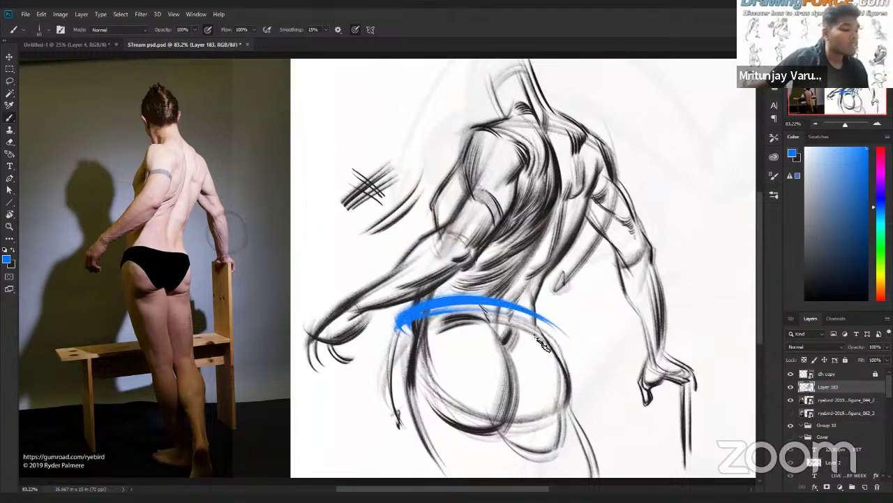
key("ctrl+z")
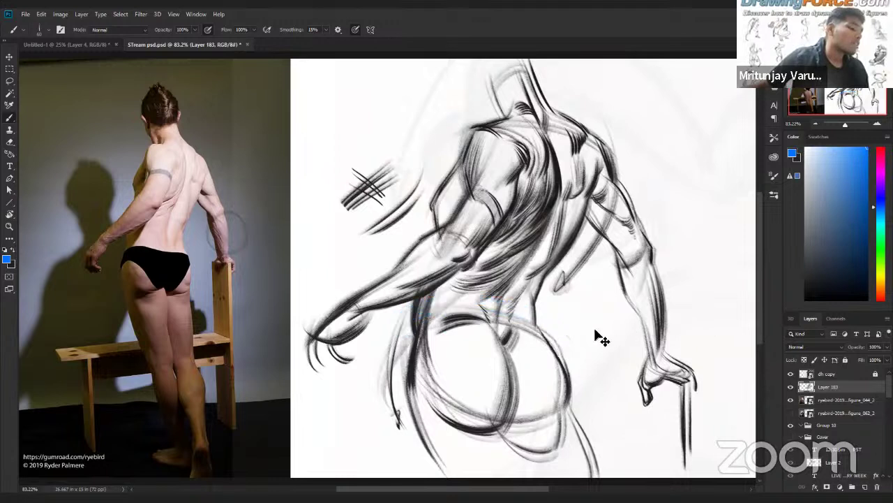
Step: Try downward-curving blue bands across the hips, restore the dark brush colour and undo the bands
left_click_drag(545, 358, 561, 324)
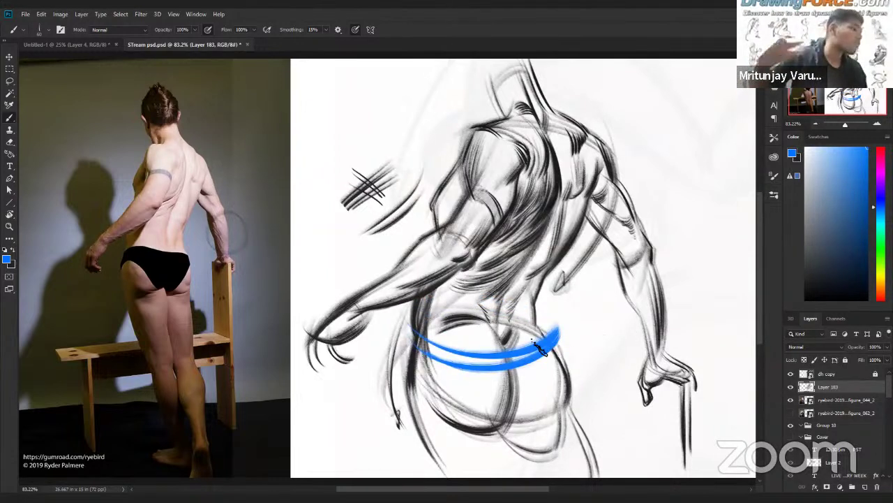
left_click(804, 283)
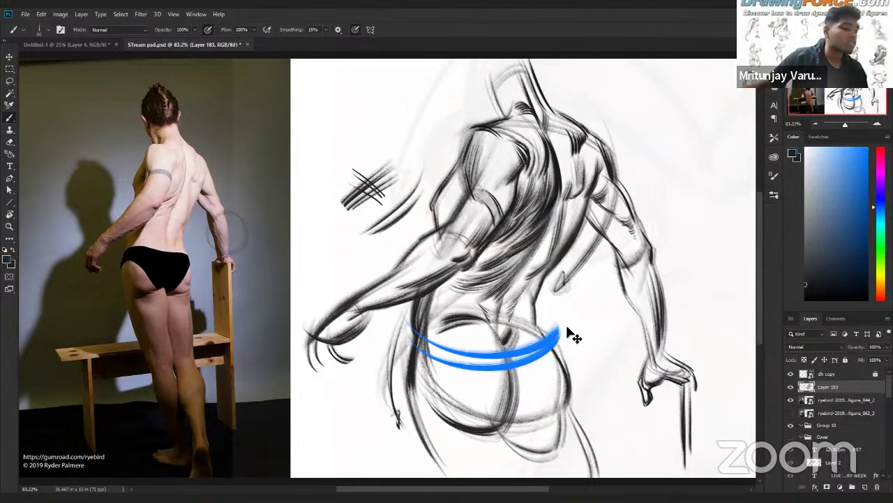
key("ctrl+z")
key("ctrl+z")
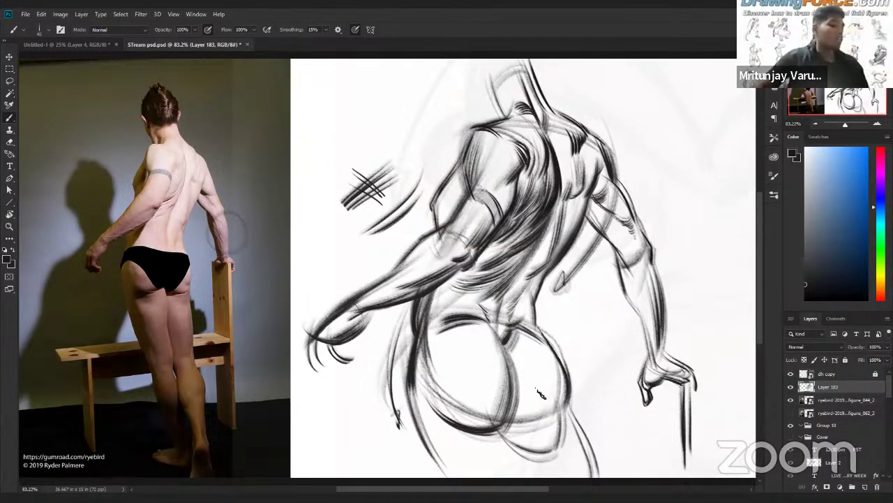
Step: Darken the top edge of the right buttock and thicken and hatch the lower curves of both buttocks
left_click_drag(491, 328, 448, 270)
key("bracketright")
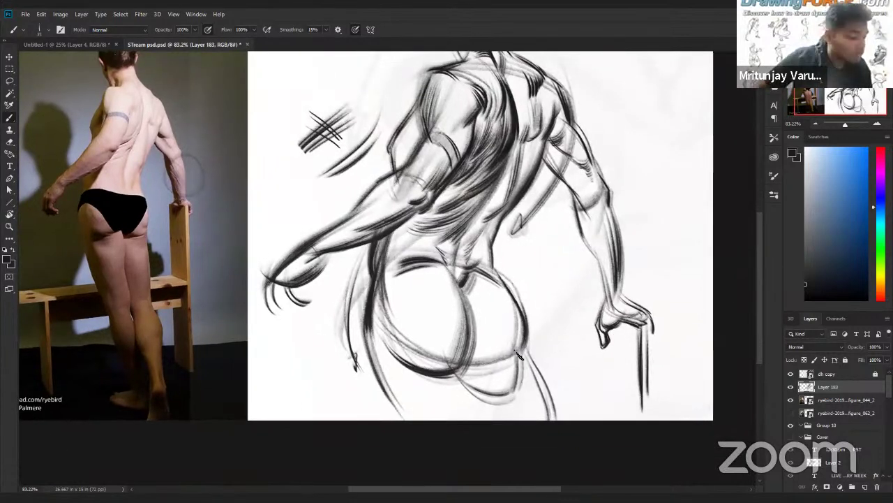
left_click_drag(428, 305, 456, 322)
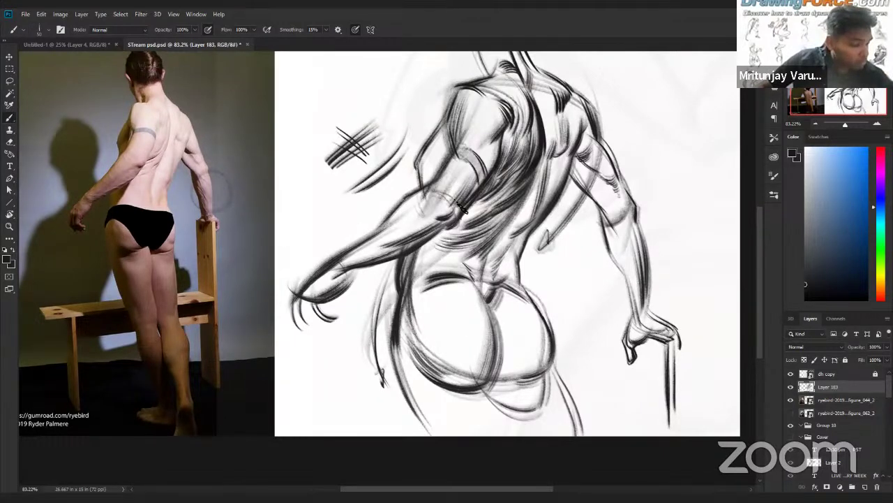
key("z")
mouse_move(558, 327)
left_mouse_down()
mouse_move(566, 345)
mouse_move(550, 324)
left_mouse_up()
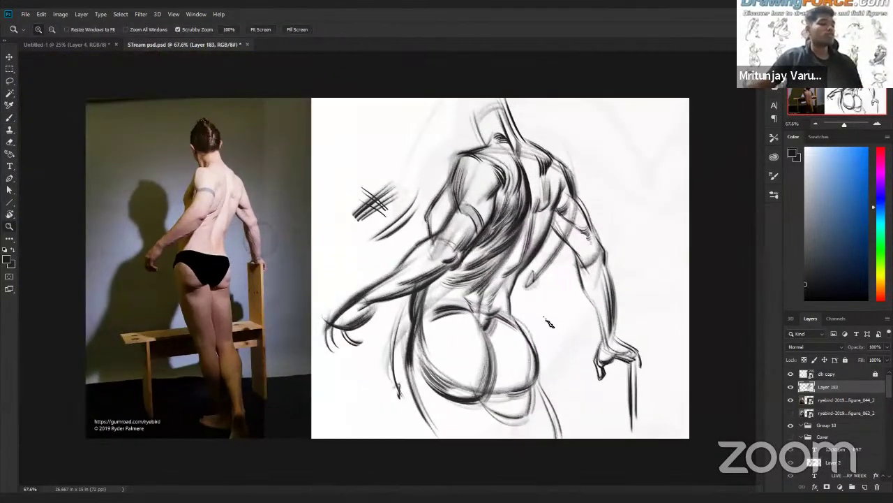
Step: Erase and redraw the body contour outside the left upper arm, and hatch the area between it and the arm
key("z")
mouse_move(454, 214)
left_mouse_down()
mouse_move(434, 210)
mouse_move(480, 232)
left_mouse_up()
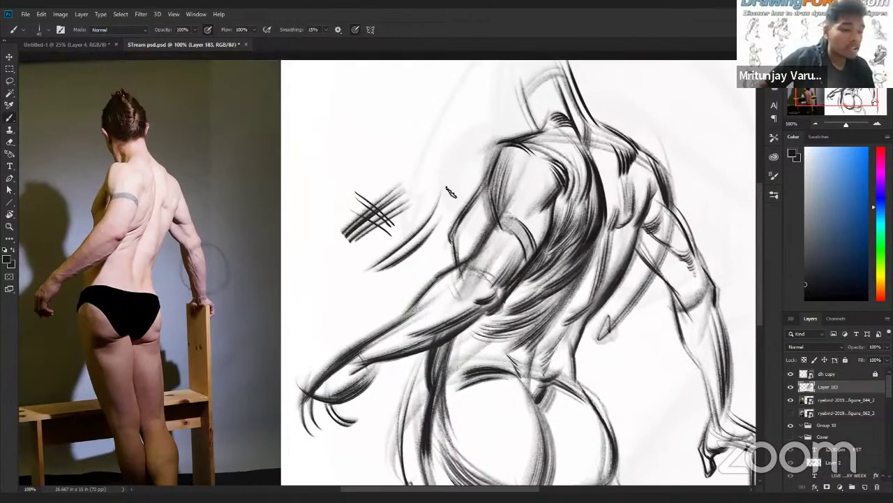
key("e")
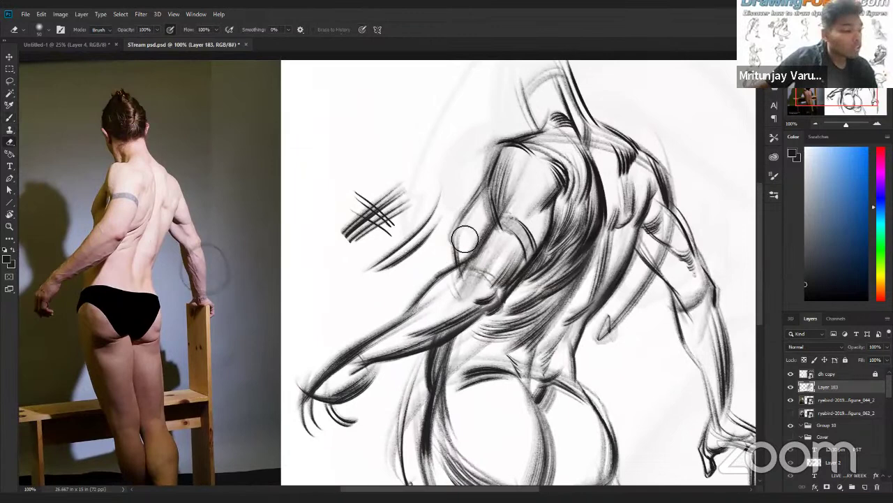
key("b")
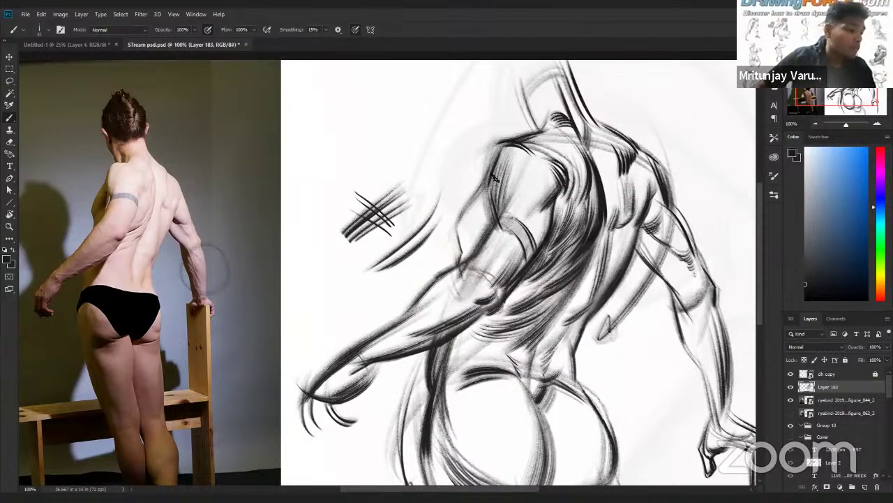
left_click_drag(454, 239, 467, 215)
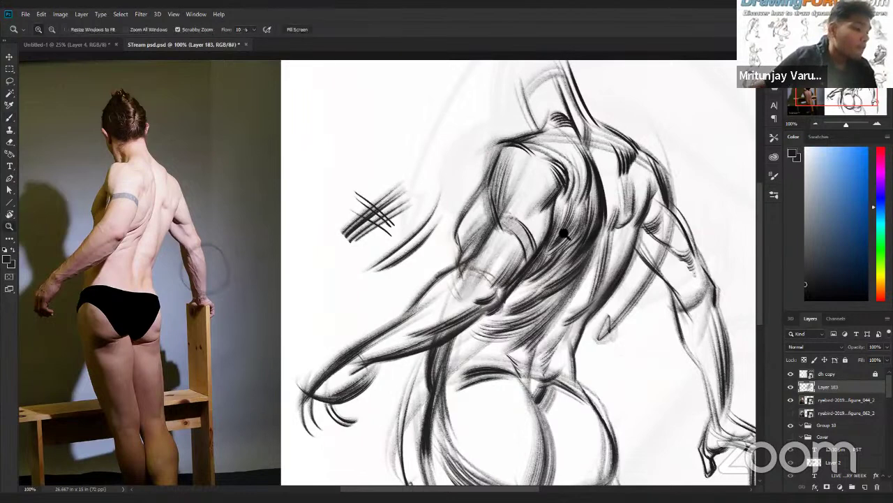
Step: Select the 45 px textured brush from the MVarun gesture drawing brushes
left_click_drag(563, 233, 606, 314)
left_click_drag(560, 280, 689, 272)
left_click_drag(688, 224, 690, 224)
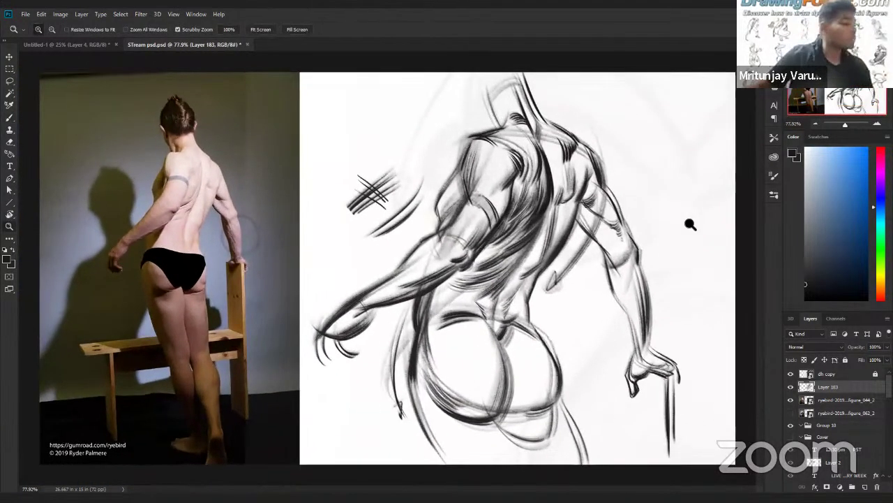
left_click(772, 195)
key("b")
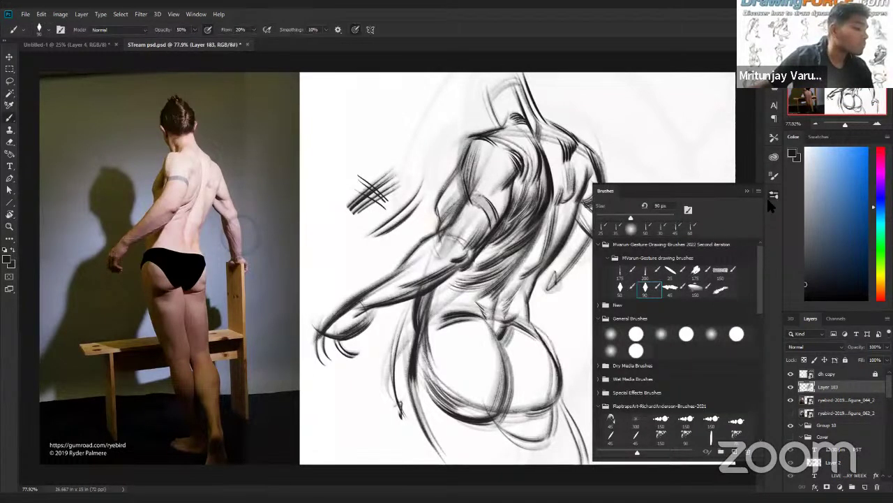
left_click(773, 195)
scroll(692, 208, "up", 2)
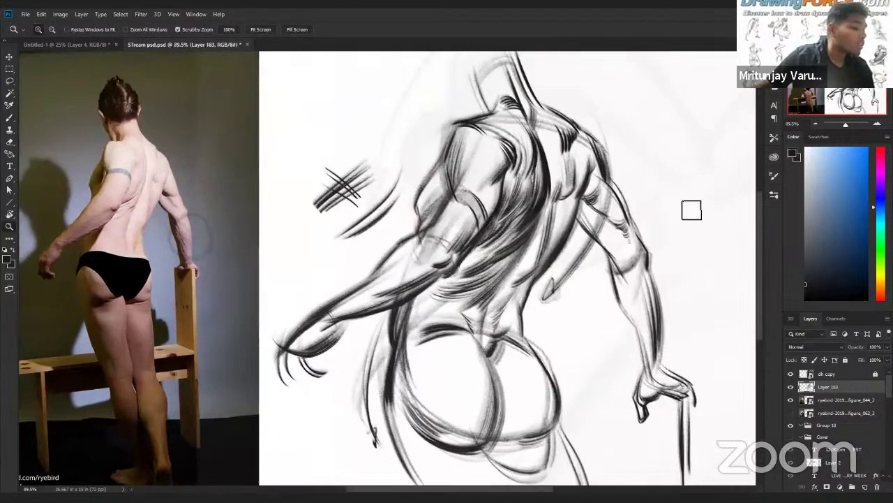
left_click(772, 198)
left_click(725, 290)
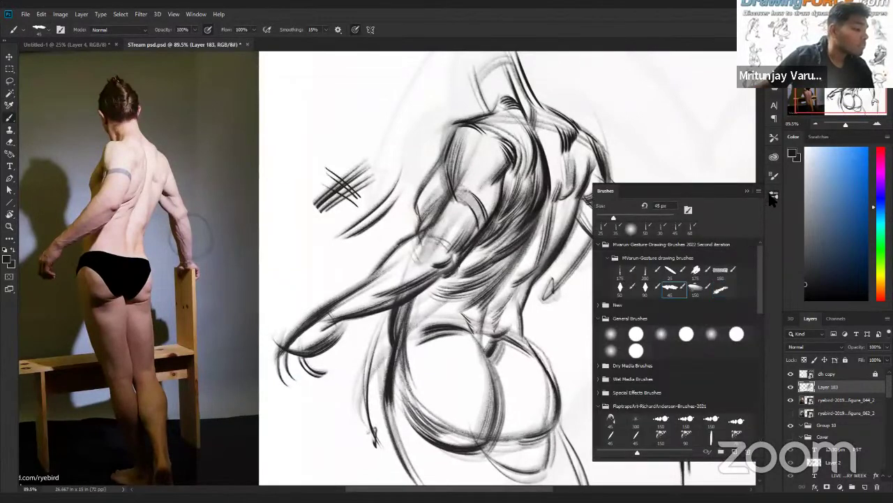
left_click(773, 196)
scroll(558, 268, "up", 1)
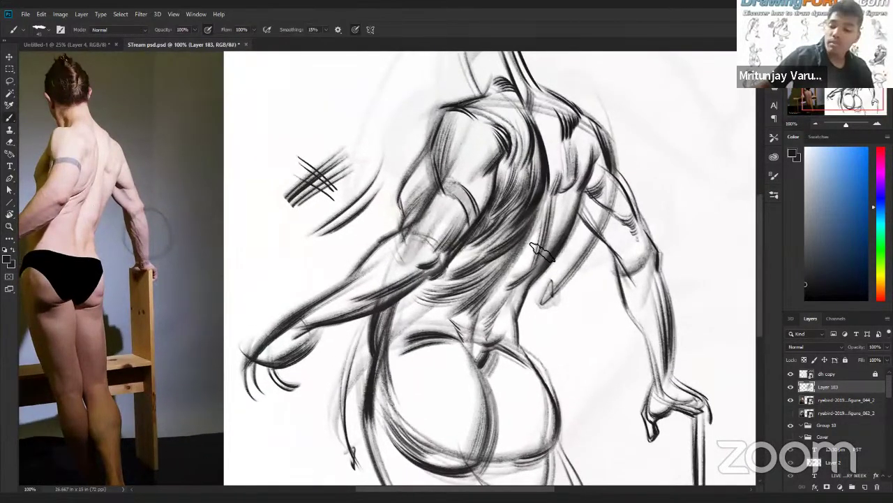
Step: Reduce the brush size and add fine form strokes to the right shoulder blade, upper arm and elbow
key("bracketleft")
key("bracketleft")
key("bracketleft")
key("bracketleft")
key("bracketleft")
left_click_drag(546, 268, 523, 315)
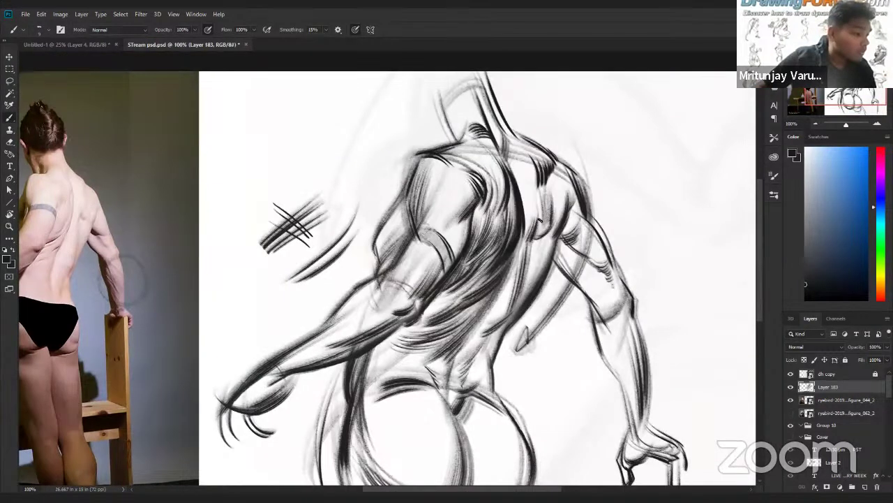
scroll(560, 239, "down", 2)
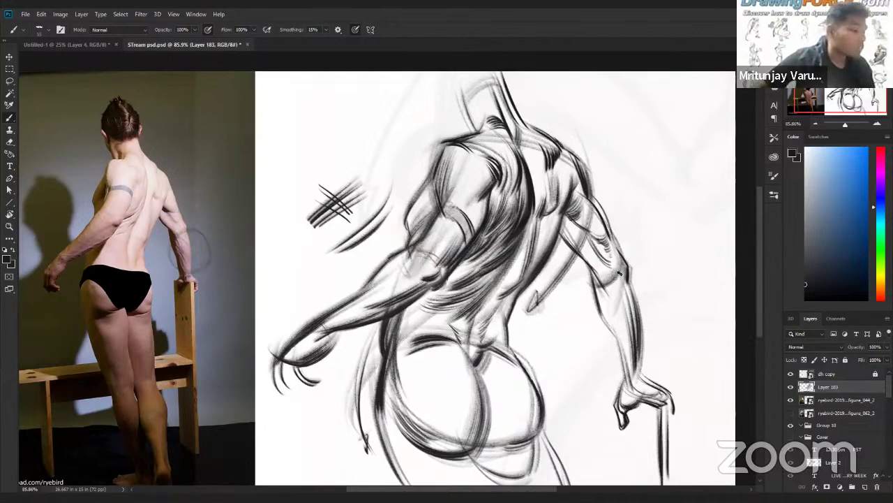
key("z")
mouse_move(667, 296)
left_mouse_down()
mouse_move(643, 250)
mouse_move(644, 266)
mouse_move(589, 275)
mouse_move(482, 246)
mouse_move(503, 236)
left_mouse_up()
key("z")
key("b")
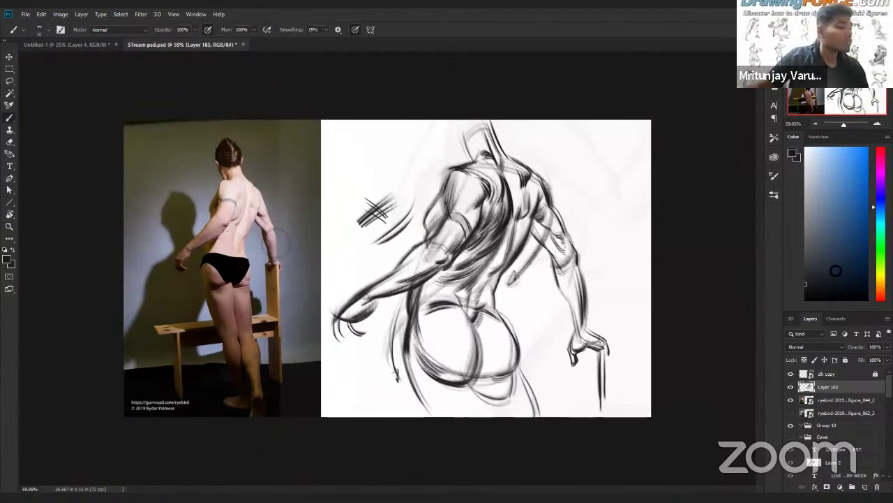
Step: Set the brush colour to bright blue, try a stroke along the left upper arm and undo it
left_click(869, 148)
mouse_move(462, 166)
left_mouse_down()
mouse_move(519, 177)
mouse_move(433, 223)
left_mouse_up()
key("ctrl+z")
key("z")
left_click_drag(518, 259, 544, 264)
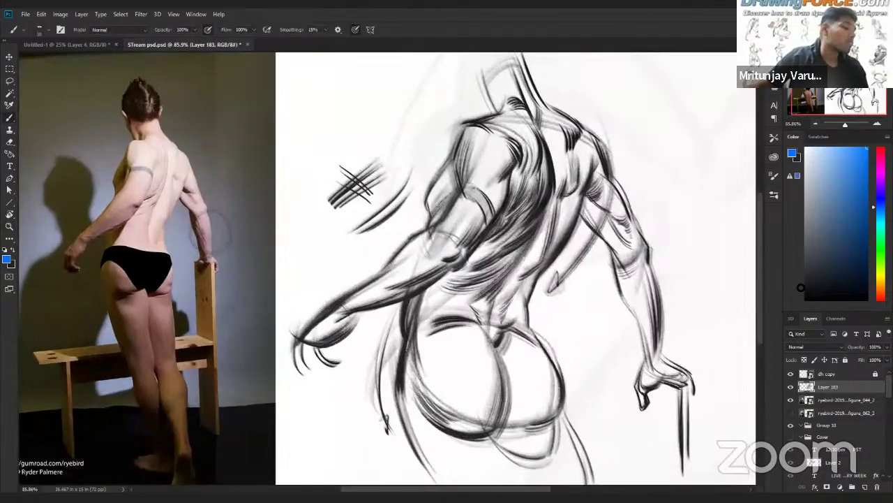
Step: Return the brush colour to black and hatch form strokes along the outer side of the left buttock
left_click(463, 334)
key("b")
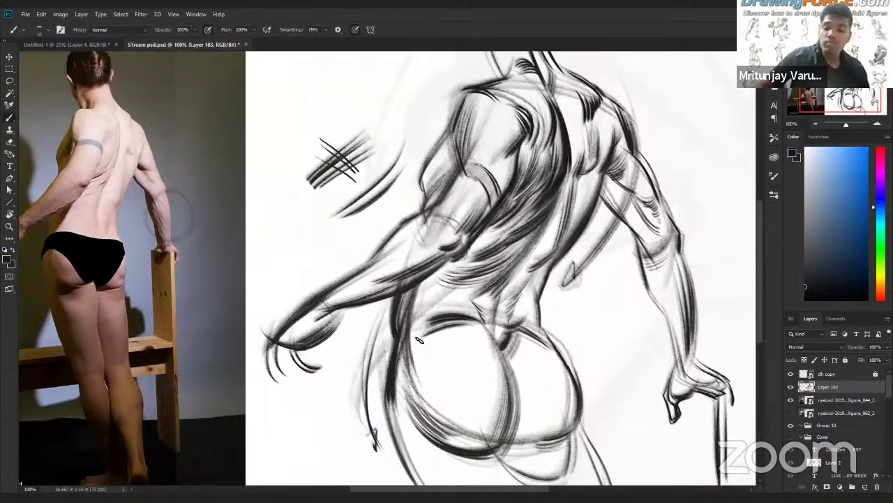
left_click_drag(425, 335, 430, 383)
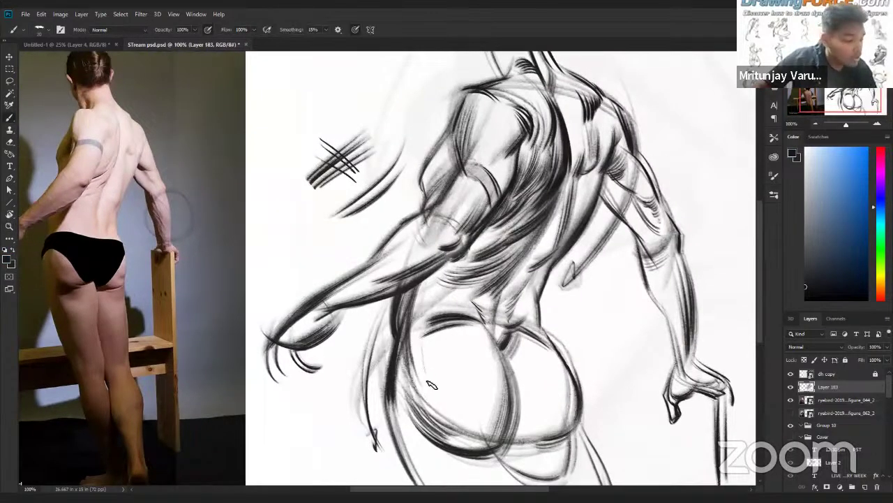
mouse_move(428, 339)
left_mouse_down()
mouse_move(440, 389)
mouse_move(443, 381)
mouse_move(412, 411)
left_mouse_up()
left_click_drag(434, 374, 415, 409)
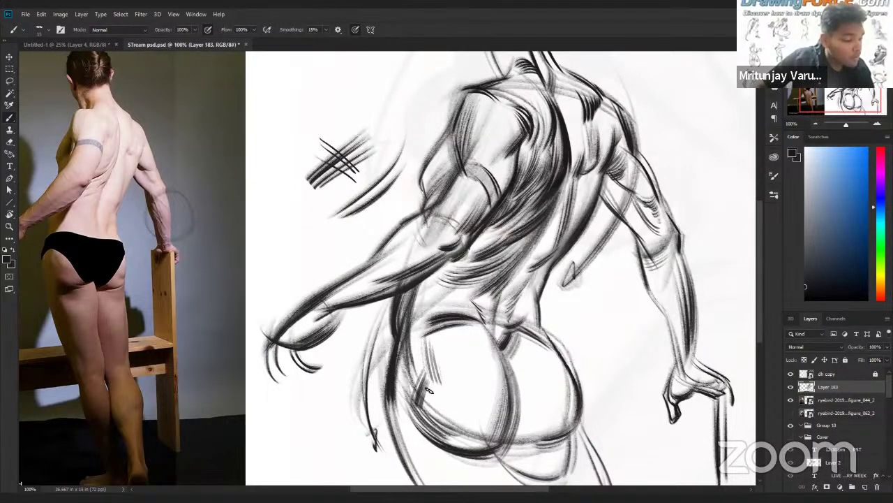
left_click_drag(451, 351, 460, 297)
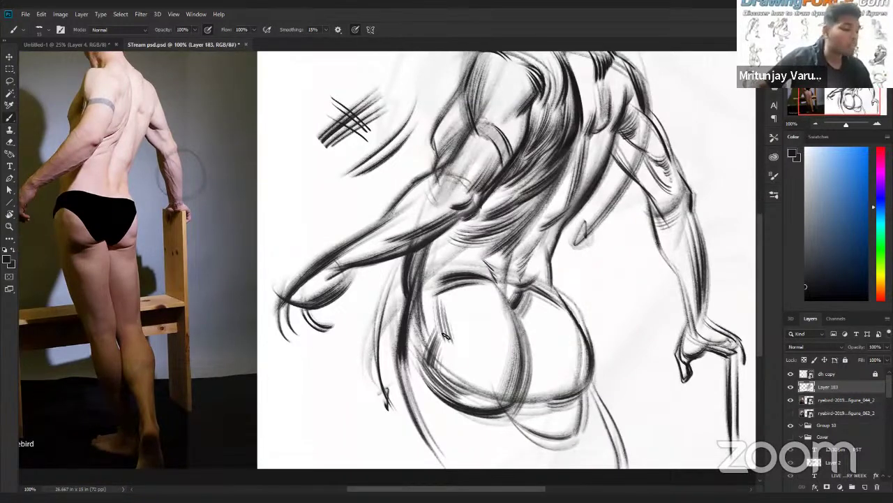
Step: Darken the left buttock's lower contour with a broader brush and draw the dividing line between the thighs
key("bracketright")
mouse_move(420, 364)
left_mouse_down()
mouse_move(459, 407)
mouse_move(448, 399)
mouse_move(511, 403)
mouse_move(512, 374)
mouse_move(486, 391)
mouse_move(514, 377)
mouse_move(526, 322)
left_mouse_up()
key("bracketleft")
left_click_drag(501, 376, 524, 445)
Step: Hatch the lower half of the right buttock with curved shading strokes that follow its form
mouse_move(587, 337)
left_mouse_down()
mouse_move(572, 325)
mouse_move(548, 373)
left_mouse_up()
left_click_drag(497, 389, 499, 388)
key("b")
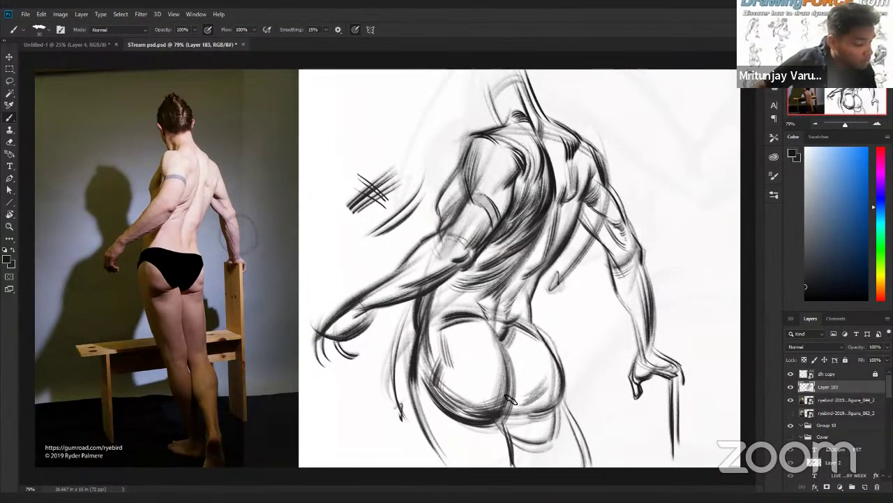
mouse_move(525, 382)
left_mouse_down()
mouse_move(544, 361)
mouse_move(528, 388)
mouse_move(538, 354)
left_mouse_up()
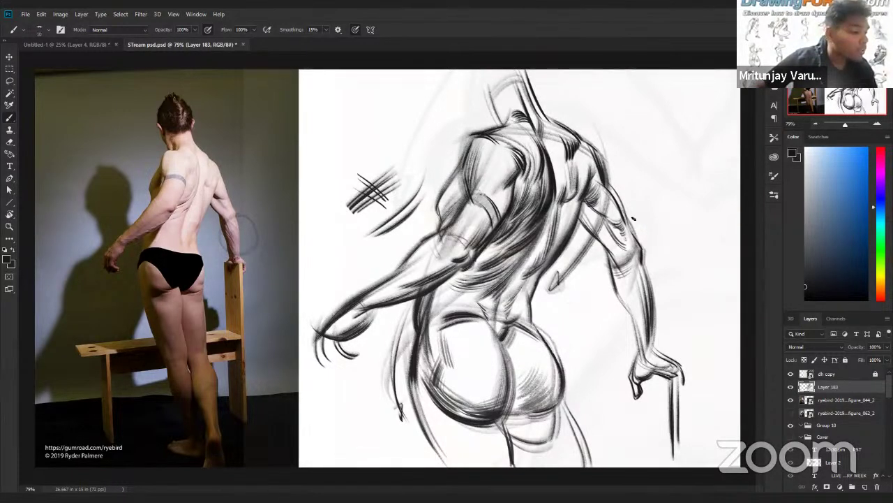
Step: Add fine form strokes along the left forearm and undo the last one
key("z")
left_click_drag(605, 316, 561, 318)
mouse_move(525, 268)
left_mouse_down()
mouse_move(532, 281)
mouse_move(543, 274)
mouse_move(550, 287)
mouse_move(567, 285)
left_mouse_up()
key("b")
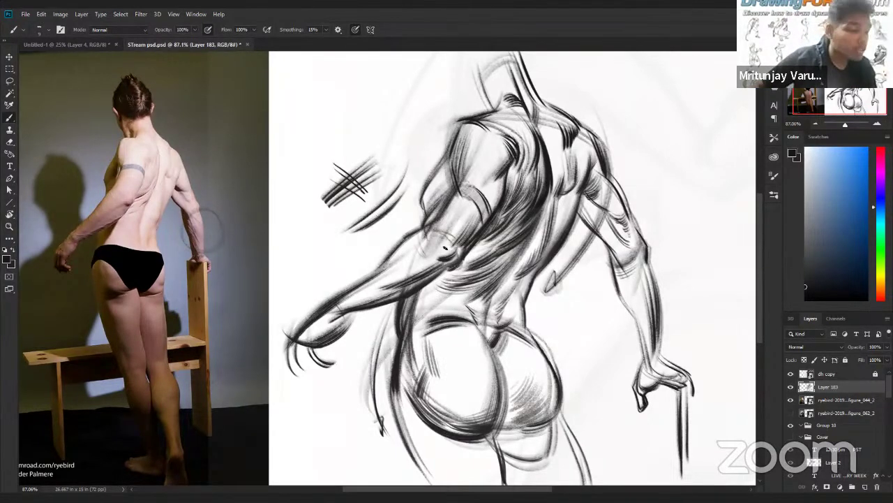
left_click_drag(405, 270, 354, 301)
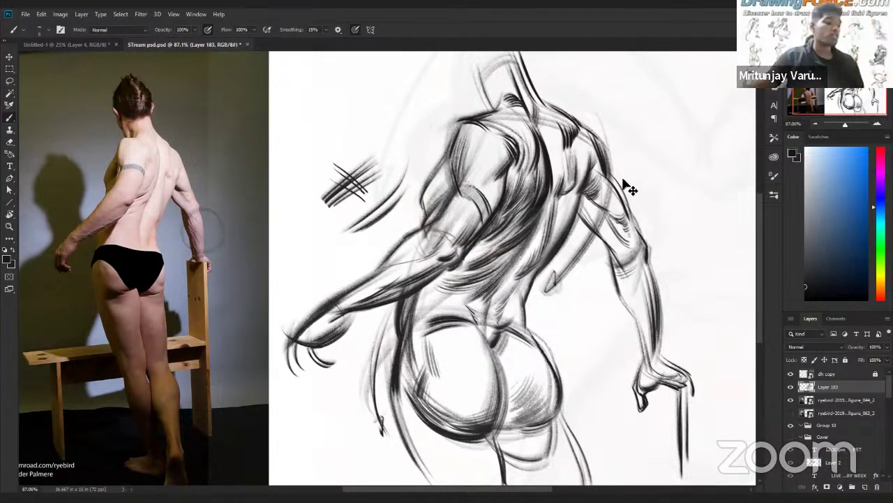
key("ctrl+z")
Step: Erase the heavy lines of the left wrist and hand down to a faint guide
key("e")
mouse_move(302, 347)
left_mouse_down()
mouse_move(294, 369)
mouse_move(328, 344)
mouse_move(324, 355)
mouse_move(293, 351)
mouse_move(337, 361)
mouse_move(311, 347)
mouse_move(353, 322)
mouse_move(303, 324)
mouse_move(298, 341)
mouse_move(340, 309)
mouse_move(299, 335)
left_mouse_up()
key("b")
key("e")
key("b")
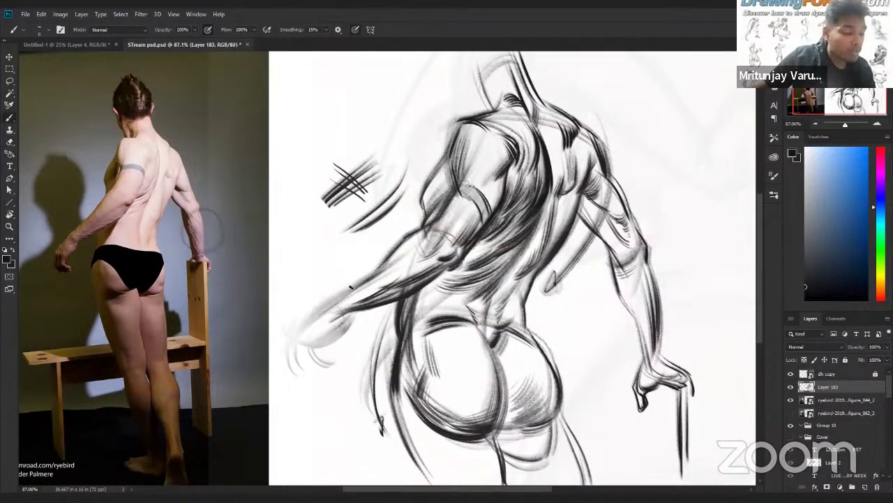
Step: Redraw the left hand with fine lines for the wrist, back of the hand, wrist bone and curled fingers
left_click_drag(318, 309, 281, 357)
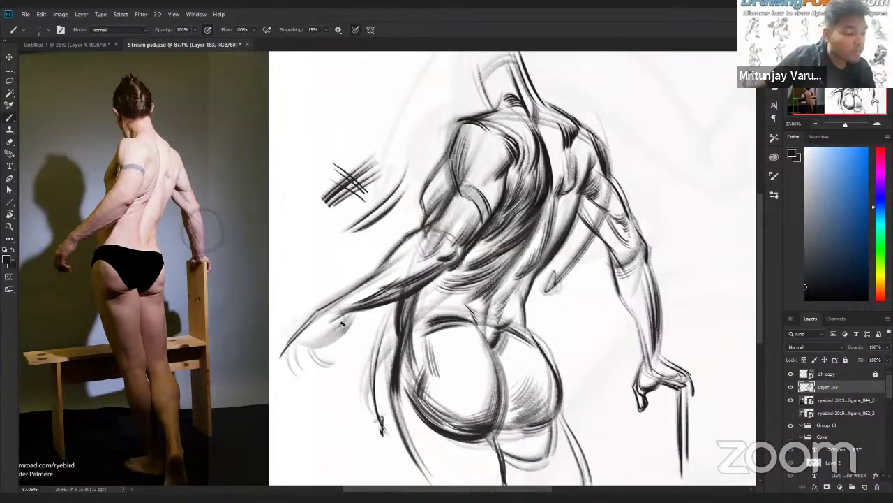
mouse_move(342, 316)
left_mouse_down()
mouse_move(314, 354)
mouse_move(300, 322)
mouse_move(298, 336)
mouse_move(286, 331)
mouse_move(279, 353)
left_mouse_up()
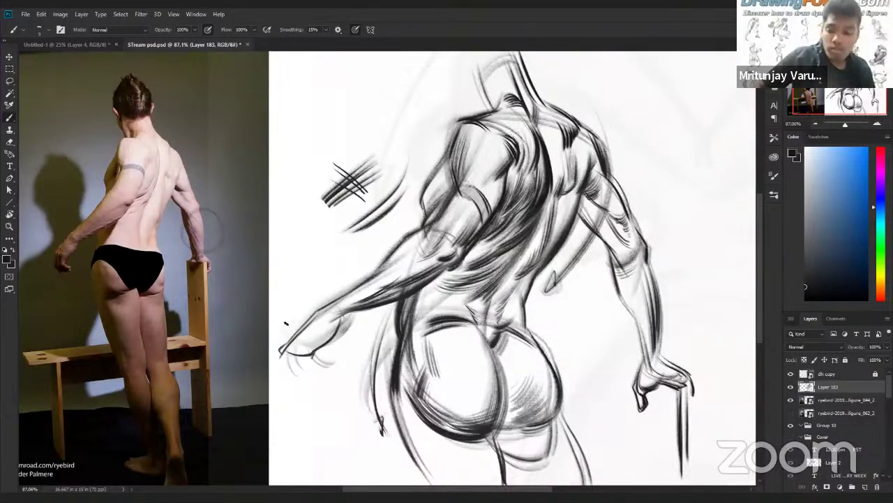
mouse_move(282, 351)
left_mouse_down()
mouse_move(290, 377)
mouse_move(286, 372)
mouse_move(320, 364)
left_mouse_up()
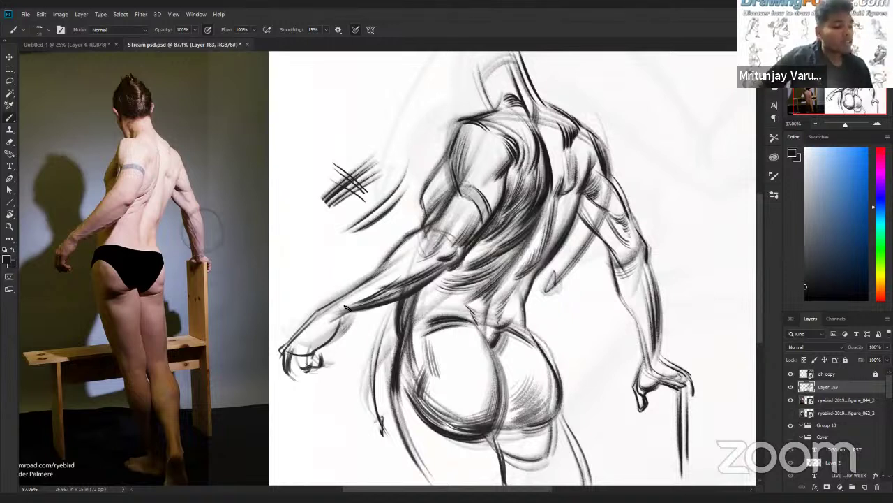
left_click_drag(333, 326, 310, 349)
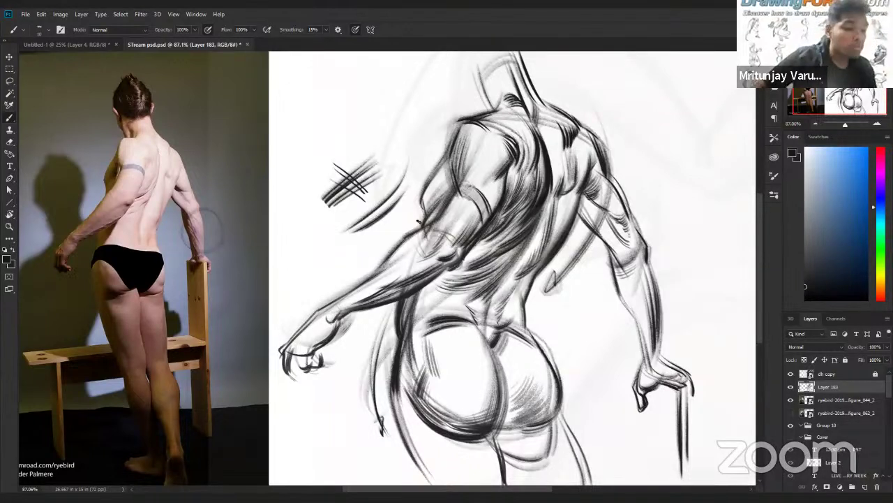
left_click_drag(355, 285, 327, 305)
Step: Enlarge the brush and draw the jaw and front neck contours above the left shoulder
key("bracketright")
key("bracketright")
left_click_drag(580, 330, 560, 370)
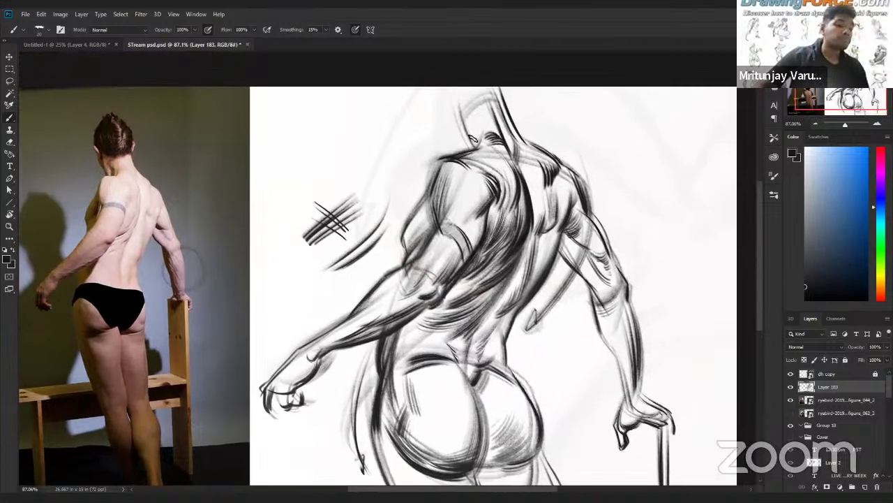
left_click_drag(438, 92, 454, 130)
left_click_drag(437, 96, 459, 146)
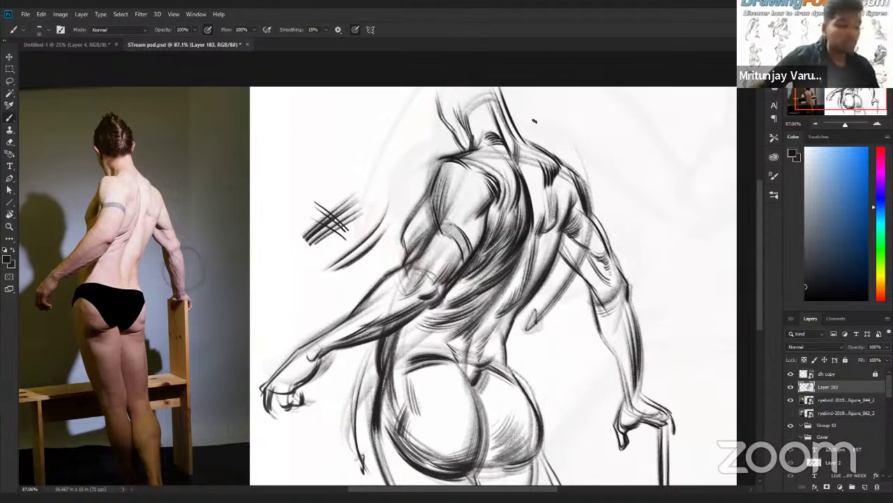
Step: Lighten the heavy lines at the back of the neck with the Eraser and redraw the curved hairline
key("e")
mouse_move(514, 114)
left_mouse_down()
mouse_move(521, 142)
mouse_move(517, 123)
mouse_move(548, 159)
left_mouse_up()
key("b")
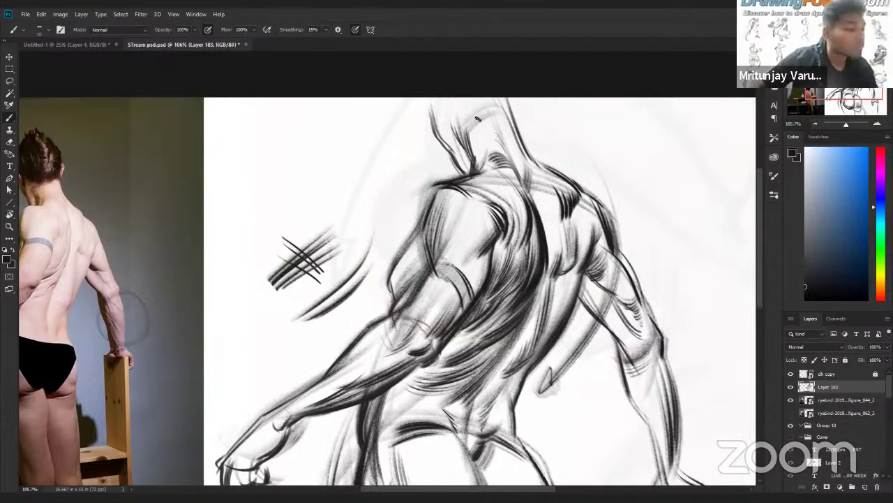
left_click_drag(466, 129, 484, 118)
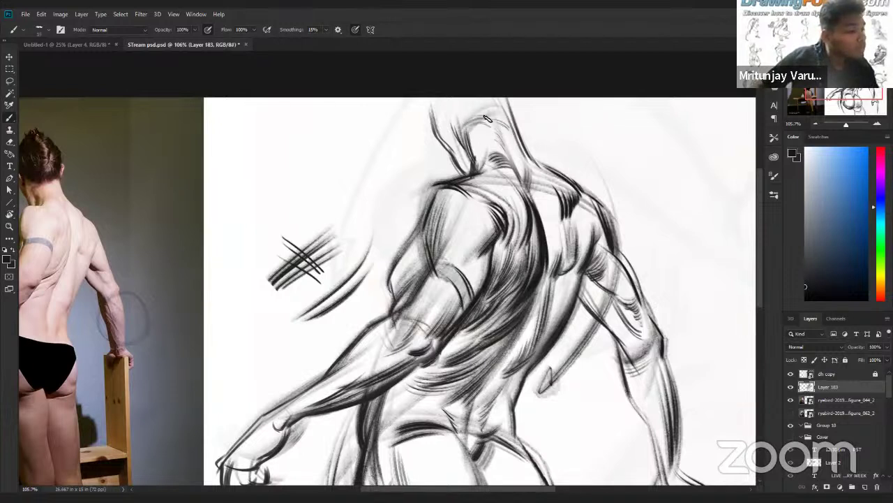
Step: Add a new layer beneath the line drawing and set the brush colour to mid grey
left_click_drag(561, 229, 528, 237)
left_click_drag(638, 238, 602, 246)
key("b")
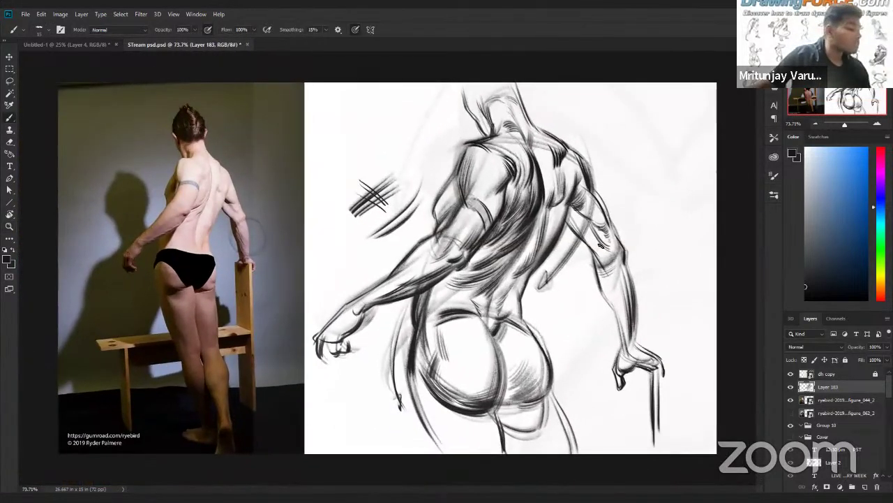
left_click(865, 488, "ctrl")
key("ctrl+space")
left_click_drag(566, 282, 606, 272)
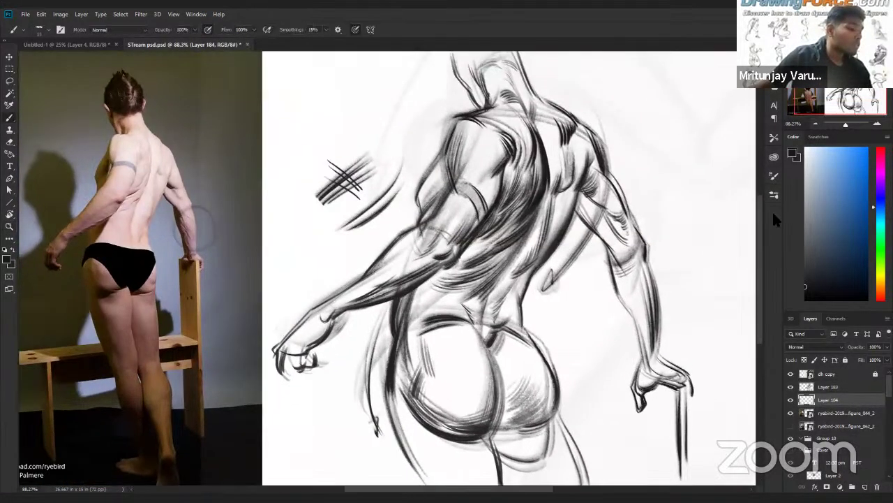
left_click(806, 221)
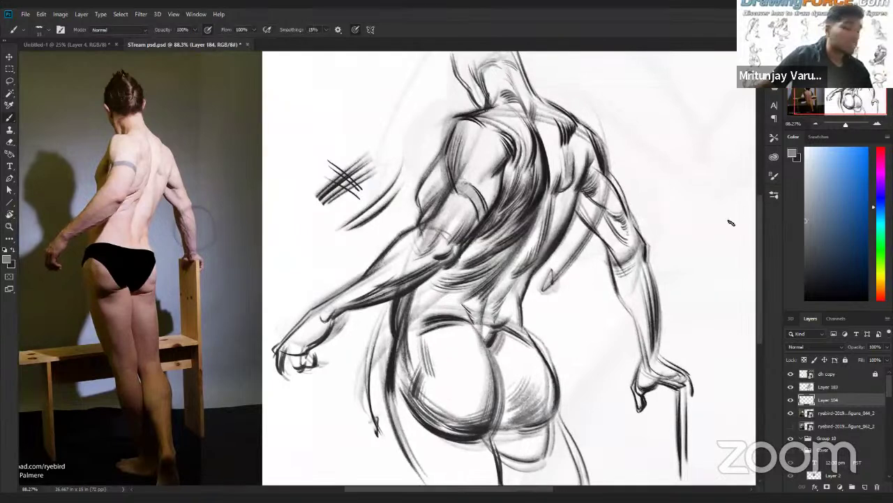
Step: Fill the upper back, left arm, hand and waist with flat grey, adjusting the brush size to the area
key("ctrl+space")
left_click_drag(495, 263, 498, 263)
key("bracketright")
mouse_move(510, 198)
left_mouse_down()
mouse_move(474, 259)
mouse_move(513, 185)
mouse_move(494, 187)
mouse_move(455, 242)
mouse_move(491, 149)
mouse_move(489, 133)
mouse_move(471, 128)
mouse_move(458, 150)
mouse_move(464, 136)
mouse_move(525, 110)
mouse_move(475, 164)
mouse_move(530, 124)
mouse_move(432, 199)
mouse_move(443, 171)
mouse_move(428, 205)
mouse_move(428, 195)
mouse_move(421, 265)
mouse_move(457, 214)
mouse_move(441, 279)
mouse_move(440, 255)
mouse_move(407, 332)
mouse_move(427, 255)
mouse_move(399, 404)
mouse_move(457, 260)
mouse_move(456, 296)
mouse_move(473, 278)
mouse_move(452, 376)
mouse_move(466, 377)
mouse_move(483, 318)
mouse_move(540, 224)
mouse_move(522, 265)
mouse_move(561, 169)
mouse_move(532, 180)
mouse_move(550, 132)
mouse_move(514, 124)
mouse_move(509, 108)
mouse_move(544, 188)
left_mouse_up()
mouse_move(543, 190)
left_mouse_down()
mouse_move(538, 159)
mouse_move(517, 166)
mouse_move(524, 168)
mouse_move(504, 242)
mouse_move(532, 180)
left_mouse_up()
key("bracketleft")
key("bracketleft")
mouse_move(389, 269)
left_mouse_down()
mouse_move(414, 238)
mouse_move(401, 271)
mouse_move(358, 301)
mouse_move(416, 281)
mouse_move(324, 312)
mouse_move(420, 283)
mouse_move(409, 275)
mouse_move(346, 287)
mouse_move(272, 349)
mouse_move(321, 316)
mouse_move(286, 353)
mouse_move(333, 314)
left_mouse_up()
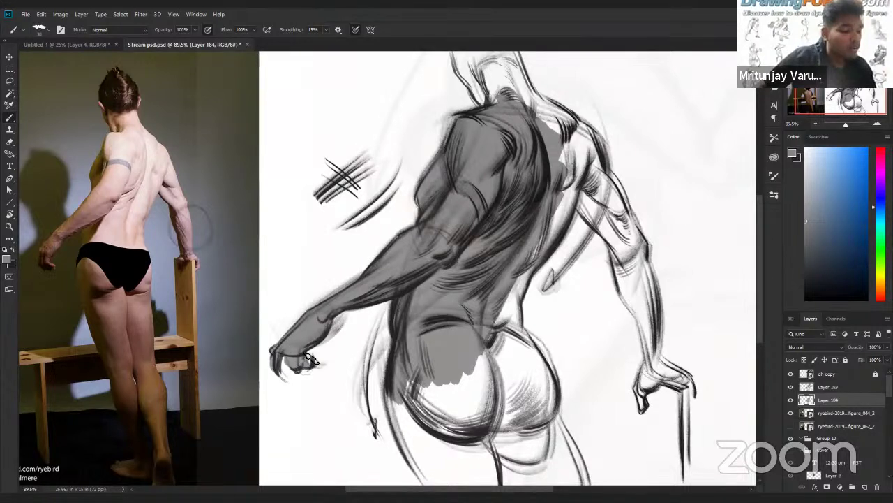
Step: Extend the flat grey fill over the head, neck, right side of the back, right arm and hand
mouse_move(427, 294)
left_mouse_down()
mouse_move(365, 335)
mouse_move(349, 379)
left_mouse_up()
left_click_drag(407, 143, 412, 188)
mouse_move(415, 148)
left_mouse_down()
mouse_move(420, 171)
mouse_move(453, 189)
mouse_move(428, 149)
mouse_move(415, 162)
mouse_move(416, 145)
mouse_move(407, 194)
mouse_move(382, 139)
mouse_move(393, 168)
mouse_move(381, 148)
mouse_move(397, 171)
mouse_move(390, 154)
mouse_move(432, 132)
left_mouse_up()
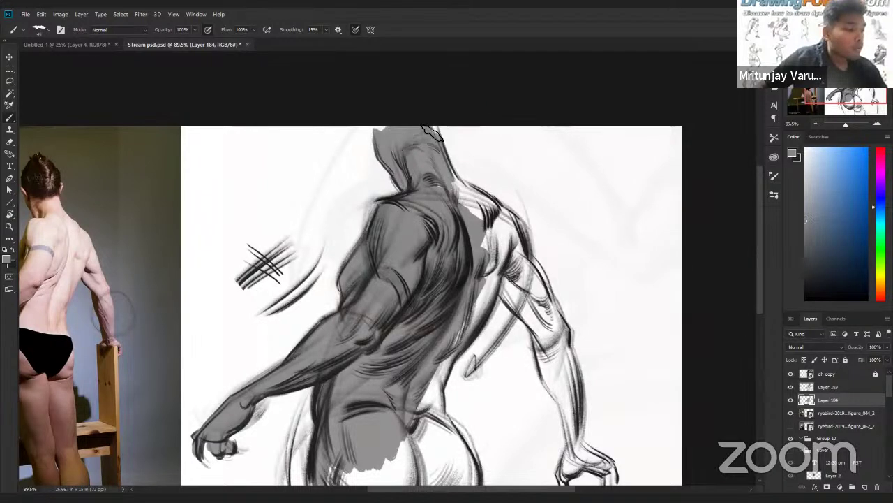
mouse_move(450, 162)
left_mouse_down()
mouse_move(447, 199)
mouse_move(462, 200)
mouse_move(447, 164)
mouse_move(486, 216)
mouse_move(470, 218)
mouse_move(474, 206)
mouse_move(518, 221)
mouse_move(499, 211)
mouse_move(517, 245)
mouse_move(513, 219)
mouse_move(518, 227)
mouse_move(501, 255)
mouse_move(499, 212)
mouse_move(496, 279)
mouse_move(486, 216)
left_mouse_up()
mouse_move(484, 286)
left_mouse_down()
mouse_move(442, 364)
mouse_move(429, 401)
mouse_move(439, 427)
left_mouse_up()
mouse_move(513, 272)
left_mouse_down()
mouse_move(451, 205)
mouse_move(402, 192)
mouse_move(440, 226)
mouse_move(394, 206)
mouse_move(438, 264)
mouse_move(451, 259)
mouse_move(444, 223)
mouse_move(408, 171)
mouse_move(450, 259)
mouse_move(436, 286)
mouse_move(457, 276)
mouse_move(465, 301)
mouse_move(438, 253)
mouse_move(453, 272)
mouse_move(445, 313)
mouse_move(464, 356)
mouse_move(438, 300)
mouse_move(465, 377)
mouse_move(469, 363)
left_mouse_up()
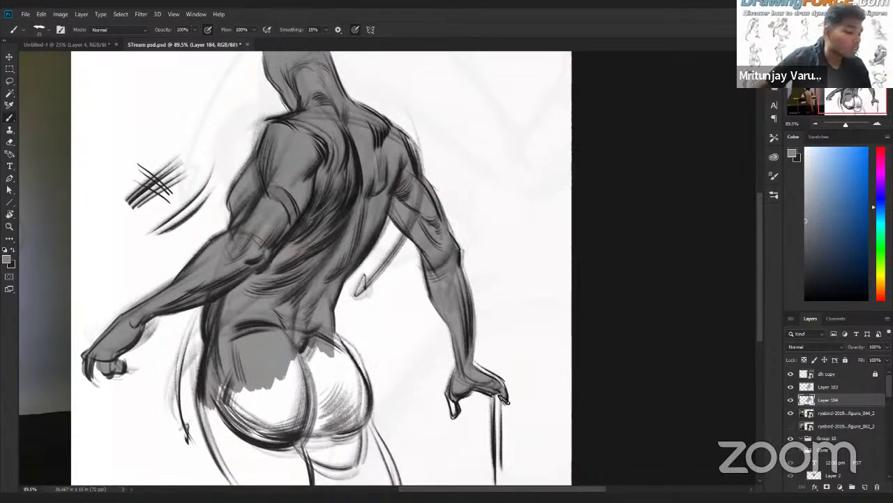
Step: Fill the buttocks and upper thighs with the same flat grey to complete the silhouette
mouse_move(326, 349)
left_mouse_down()
mouse_move(323, 394)
mouse_move(300, 349)
mouse_move(251, 419)
mouse_move(224, 419)
mouse_move(210, 436)
mouse_move(241, 485)
left_mouse_up()
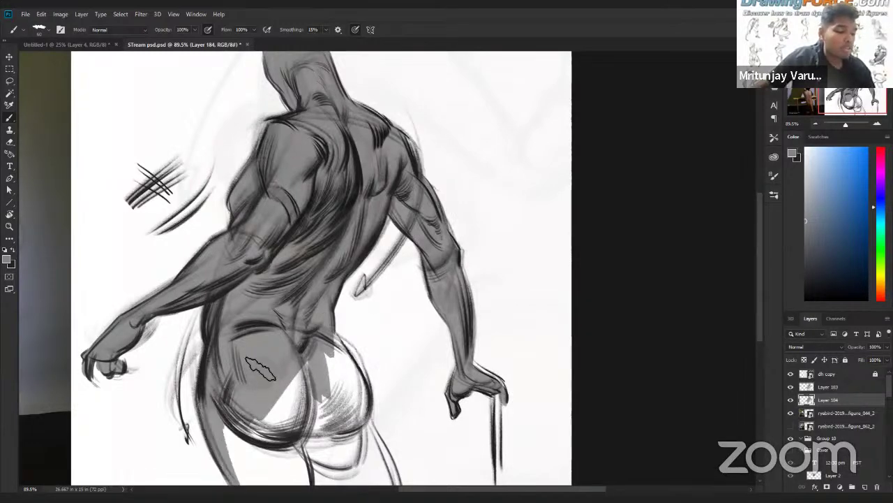
left_click_drag(260, 349, 247, 280)
mouse_move(219, 373)
left_mouse_down()
mouse_move(227, 398)
mouse_move(241, 433)
mouse_move(238, 344)
mouse_move(248, 348)
mouse_move(267, 439)
mouse_move(279, 431)
mouse_move(268, 330)
mouse_move(277, 333)
mouse_move(284, 302)
mouse_move(289, 340)
mouse_move(288, 301)
mouse_move(304, 384)
mouse_move(311, 284)
mouse_move(322, 328)
mouse_move(331, 336)
mouse_move(337, 328)
mouse_move(327, 275)
mouse_move(341, 321)
mouse_move(332, 310)
mouse_move(320, 367)
mouse_move(324, 419)
mouse_move(320, 379)
mouse_move(342, 398)
mouse_move(337, 354)
mouse_move(361, 433)
mouse_move(372, 434)
mouse_move(344, 351)
mouse_move(375, 438)
mouse_move(341, 326)
mouse_move(363, 370)
left_mouse_up()
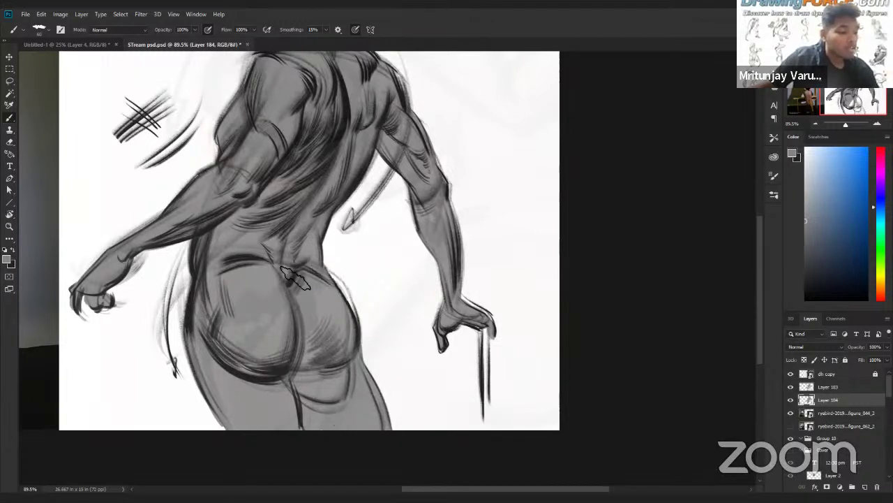
left_click_drag(454, 311, 575, 311)
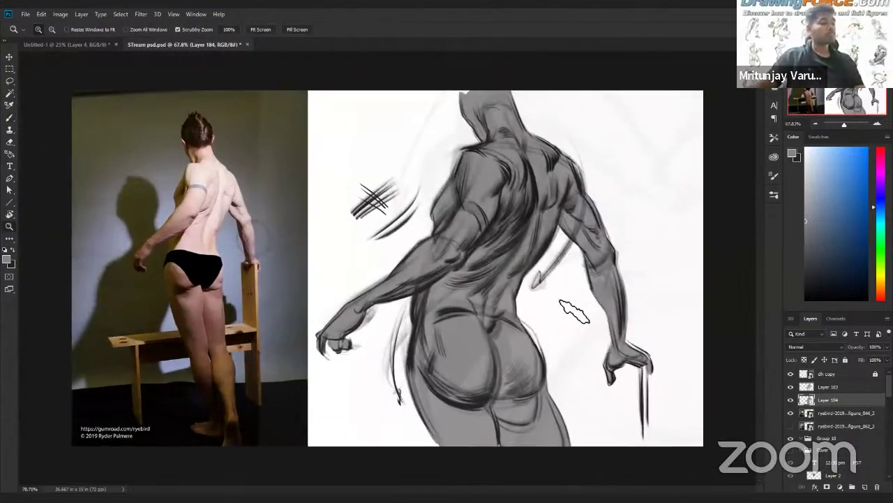
key("b")
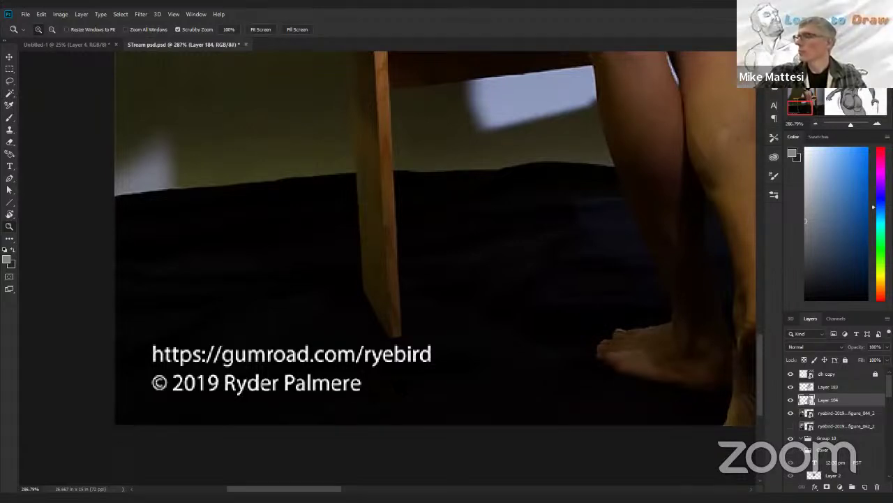
left_click_drag(361, 383, 270, 357)
left_click_drag(385, 350, 400, 370)
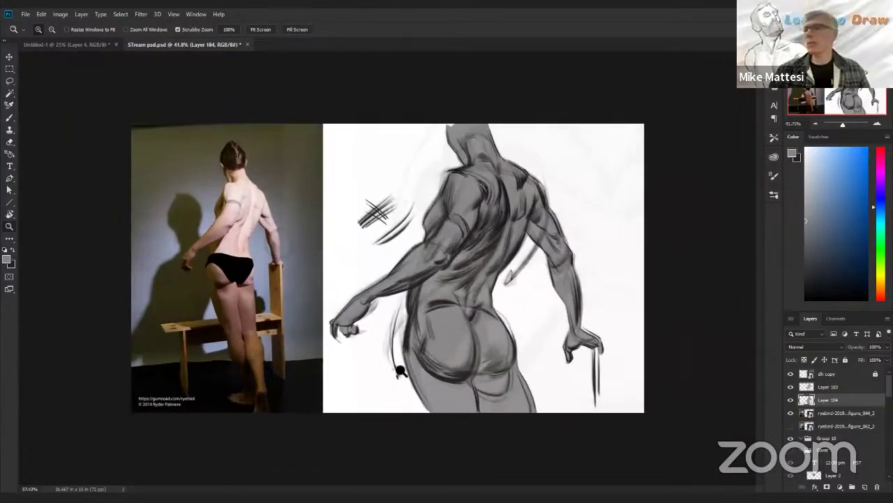
scroll(389, 268, "up", 3)
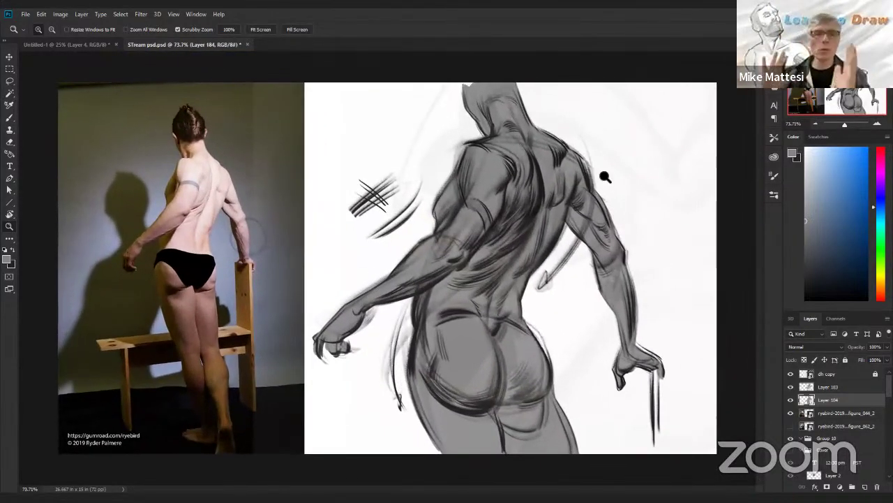